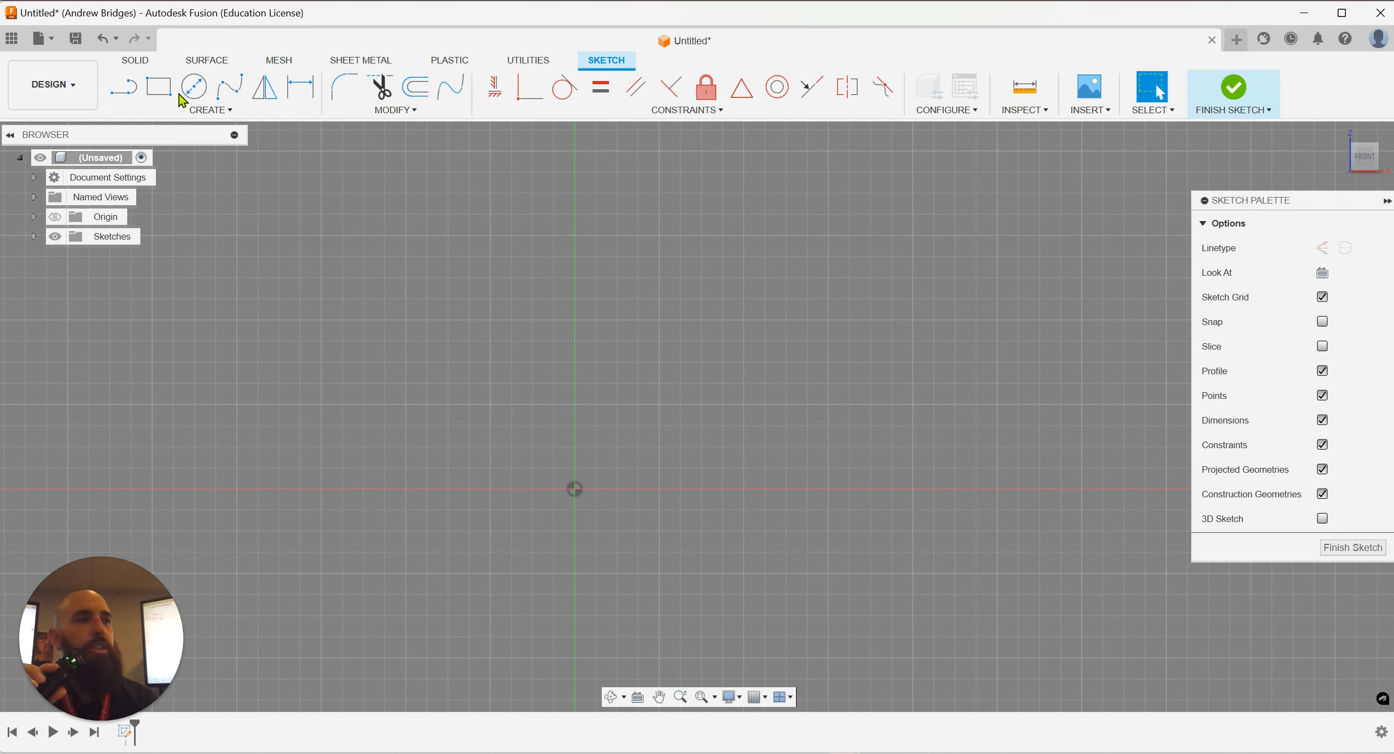
Step: Draw a vertical line about 4.44 in long straight up from the origin
click(133, 96)
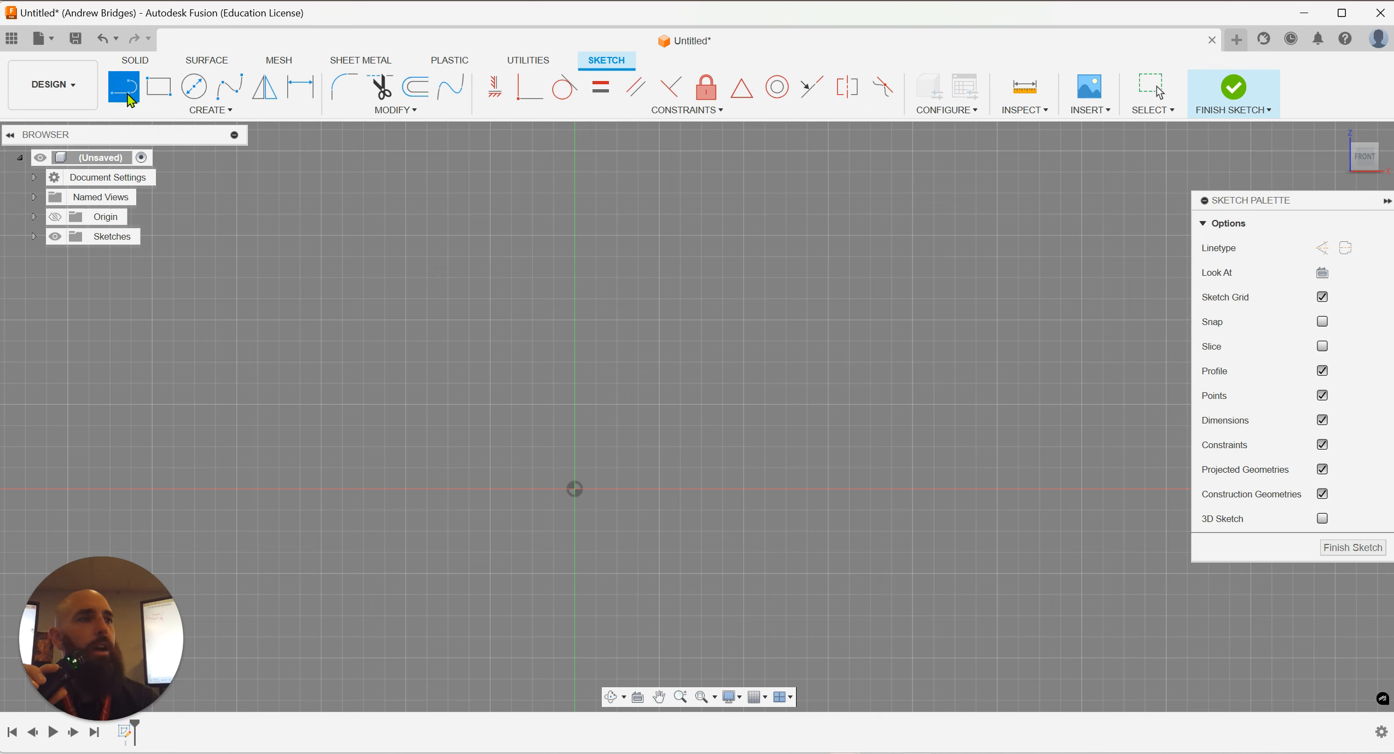
click(576, 487)
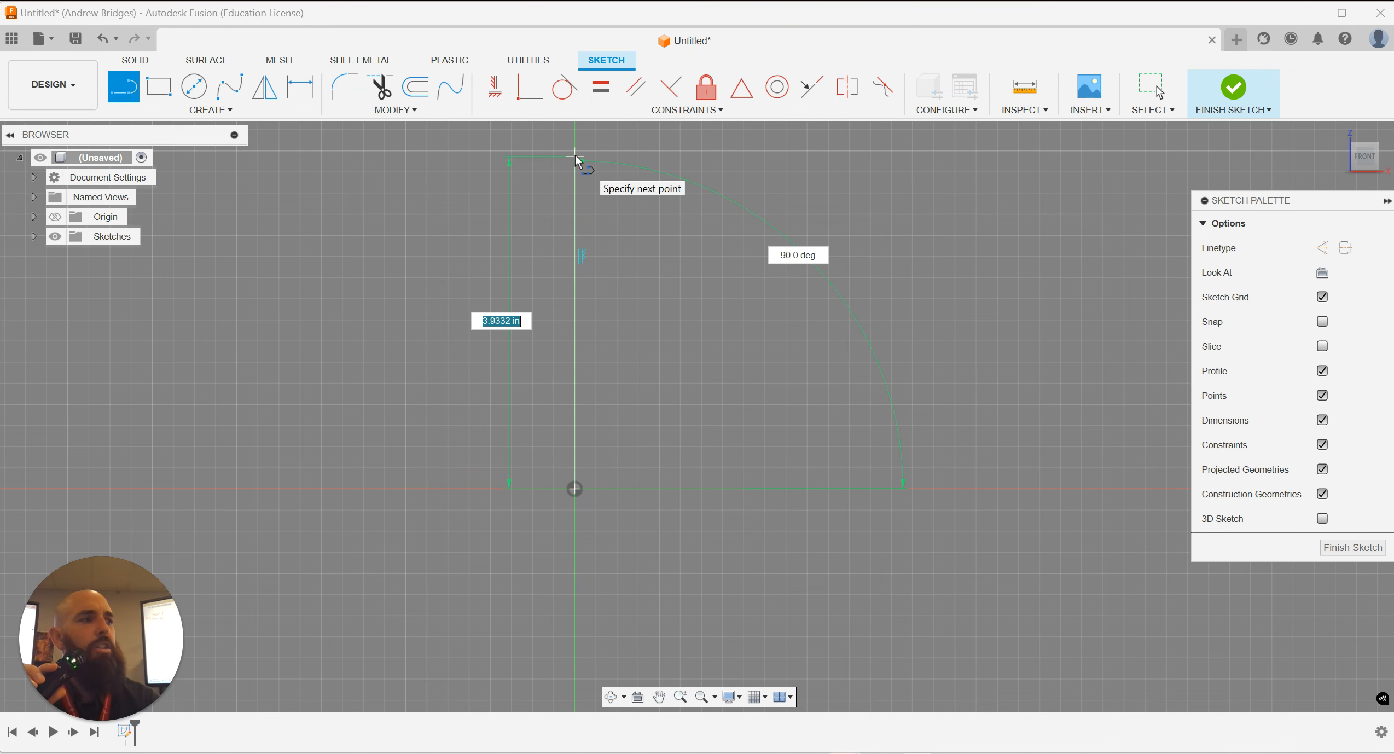
middle_drag(576, 155, 583, 209)
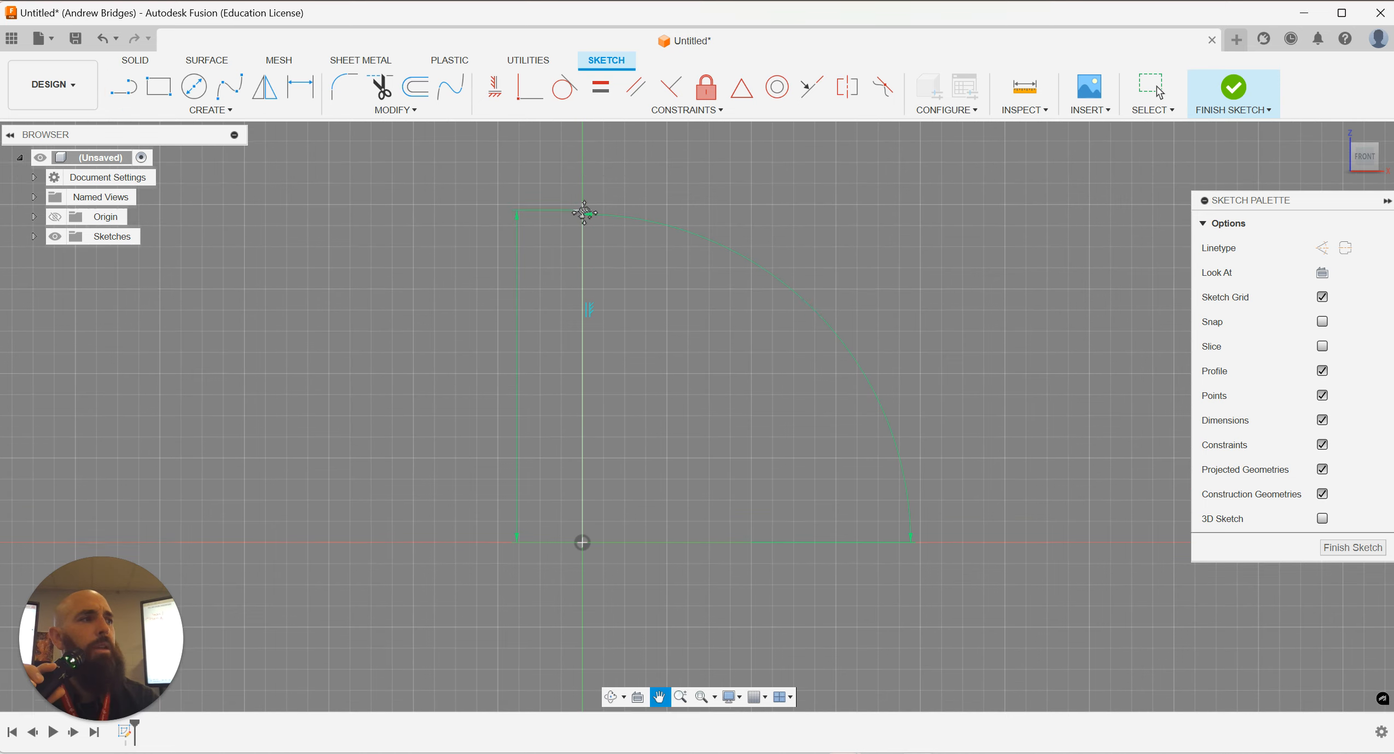
click(583, 167)
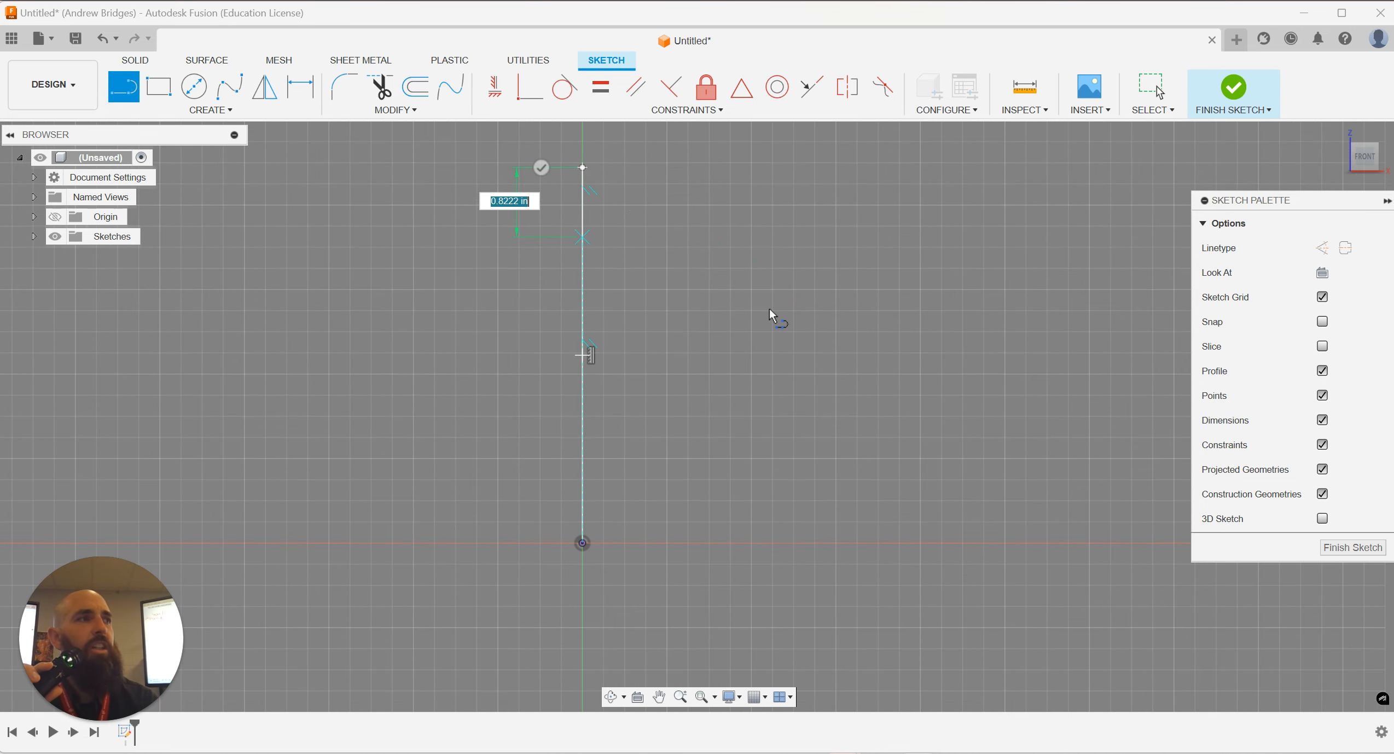
key(Escape)
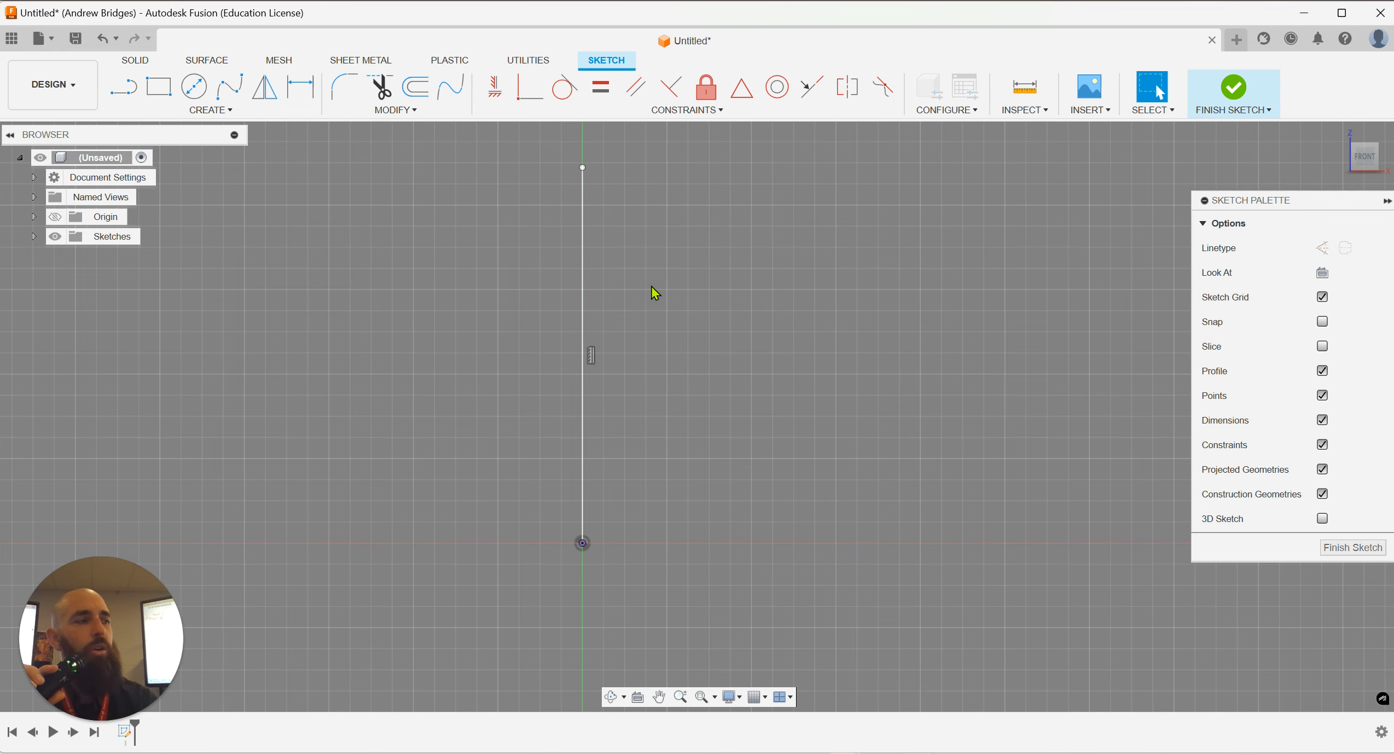
Step: Convert the vertical line to a centerline and clear the selection
click(584, 269)
click(584, 268)
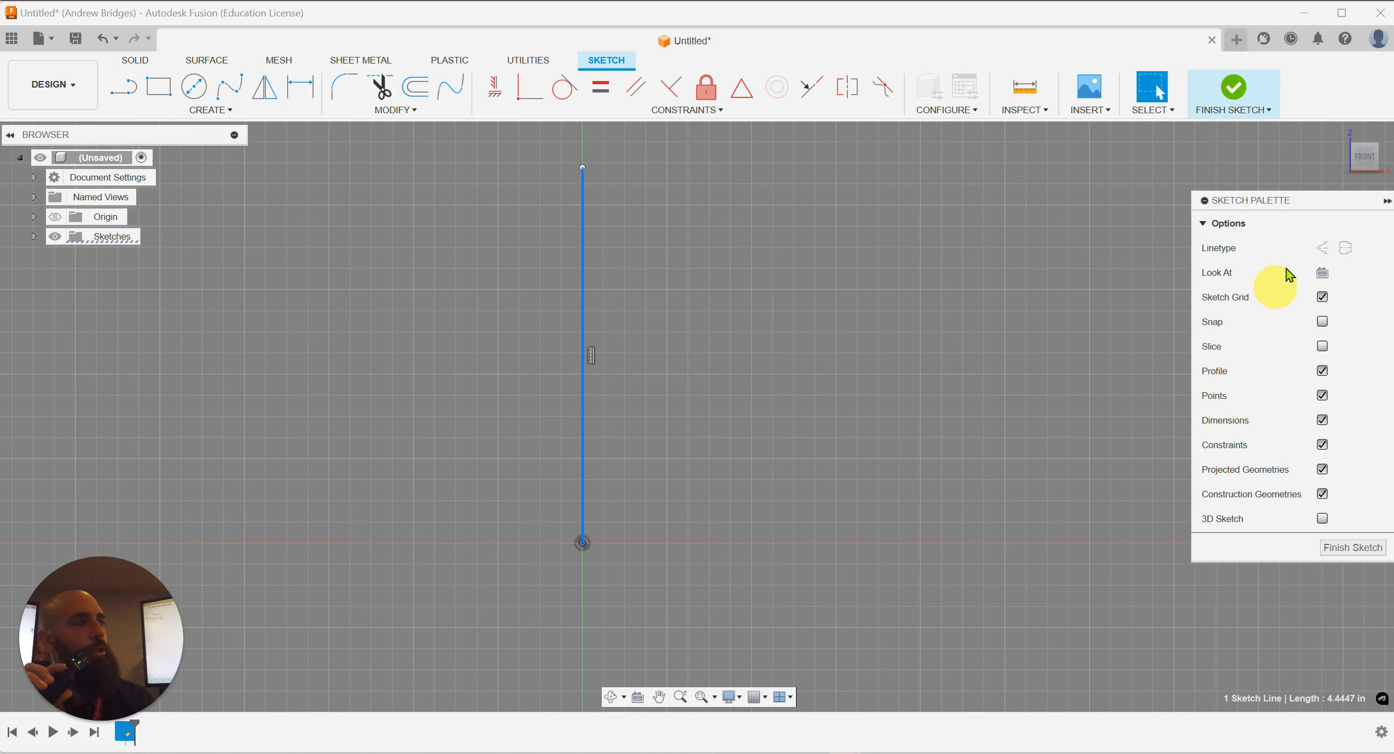
click(1349, 254)
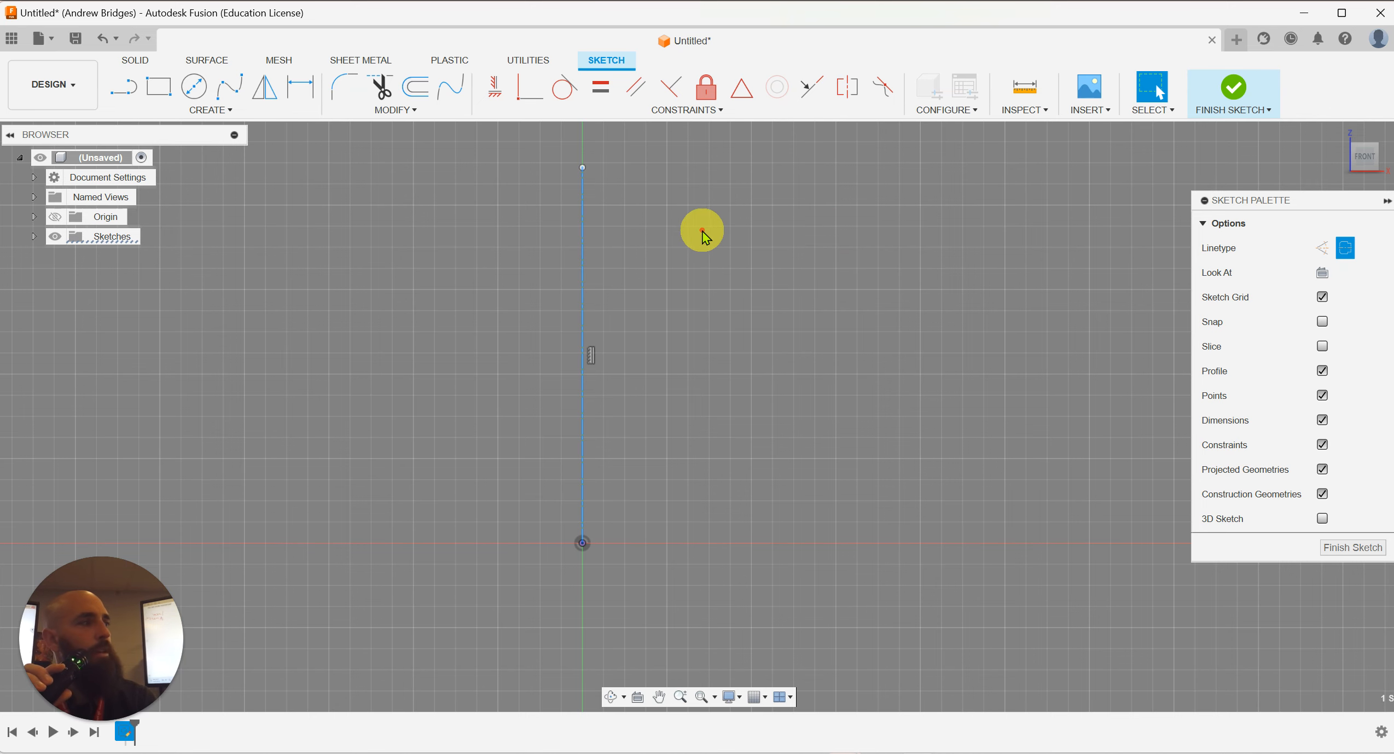
click(504, 227)
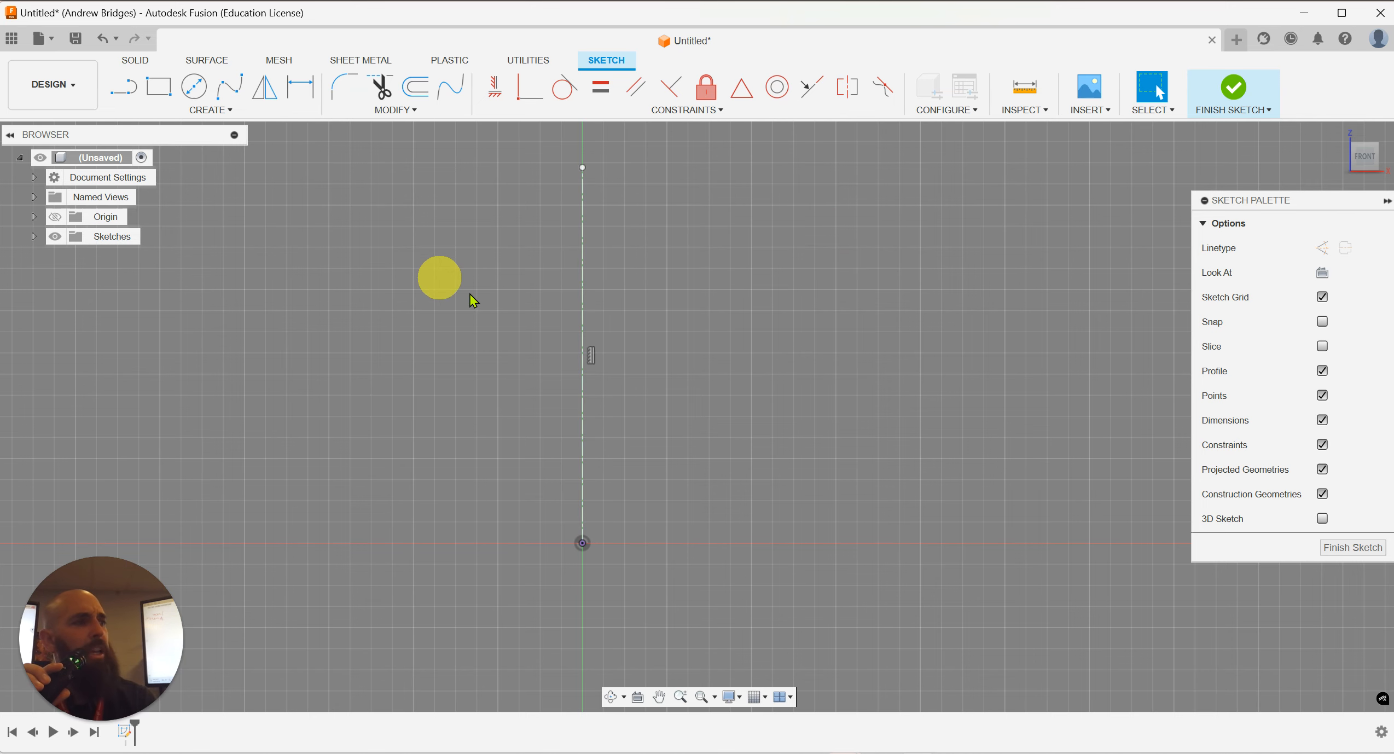
click(1023, 339)
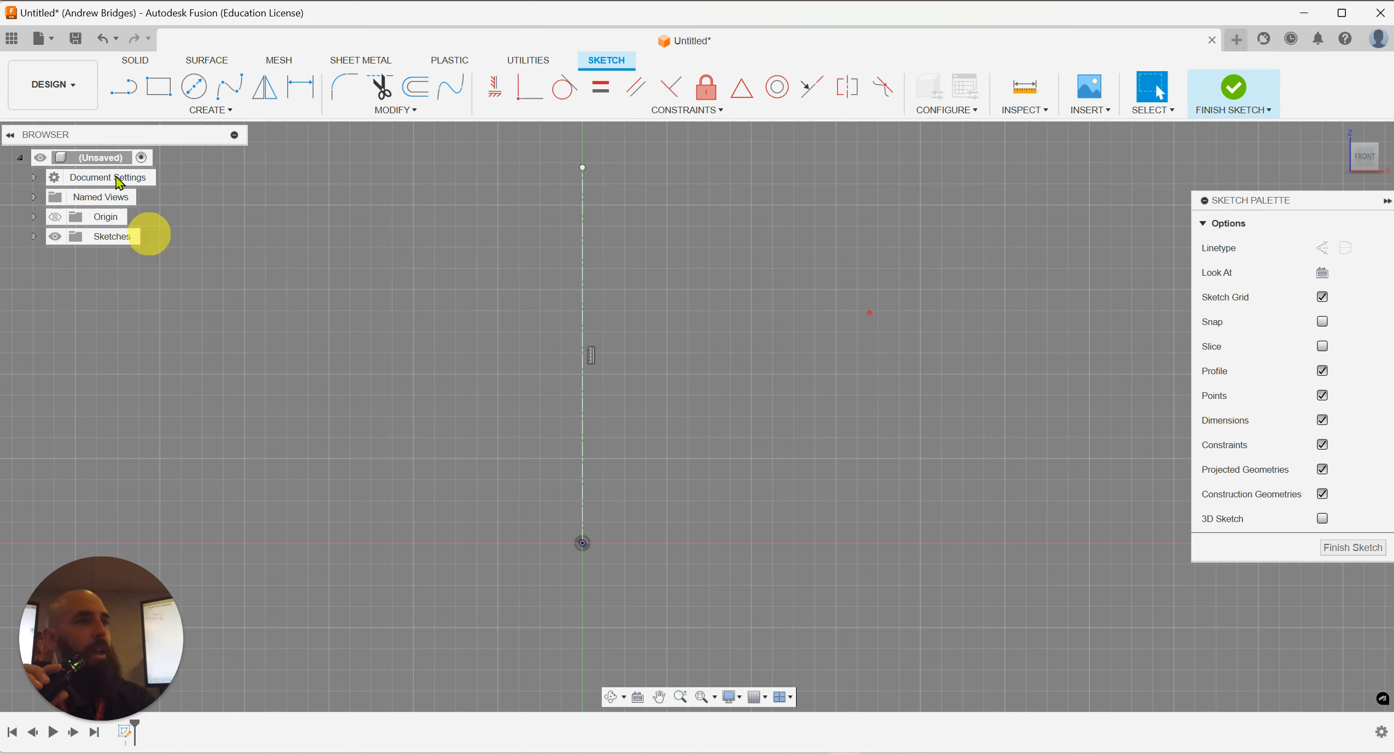
Step: Draw a stepped profile from the origin: about 0.58 in outward, about 2.22 in up, and a short horizontal segment outward
click(124, 87)
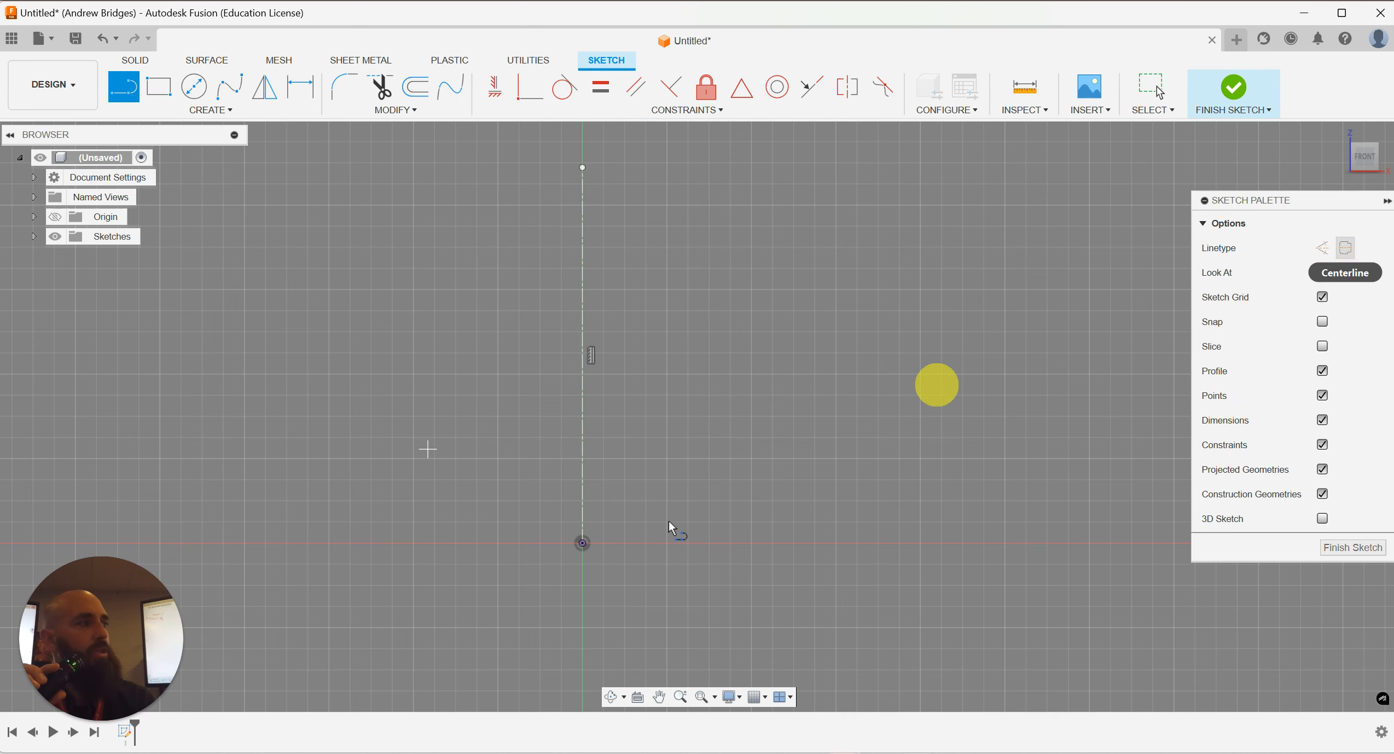
click(584, 544)
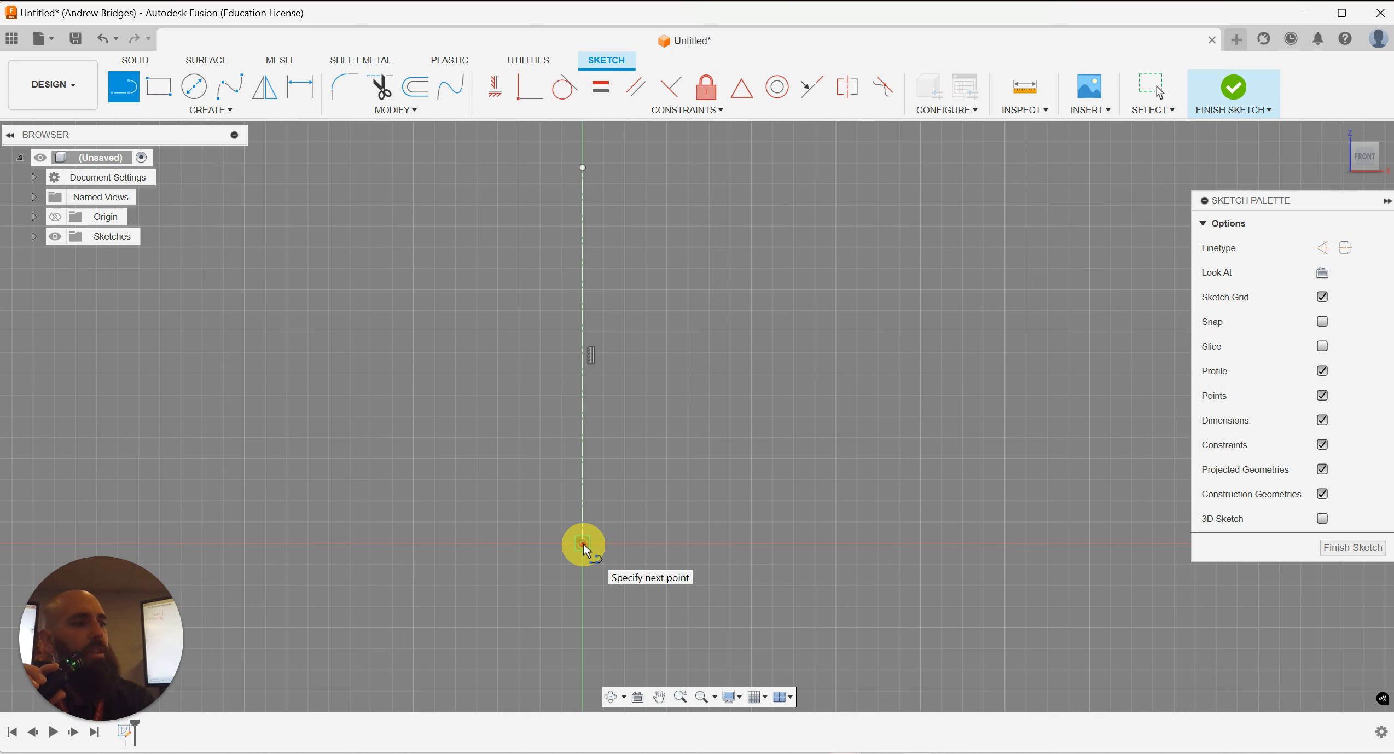
click(632, 543)
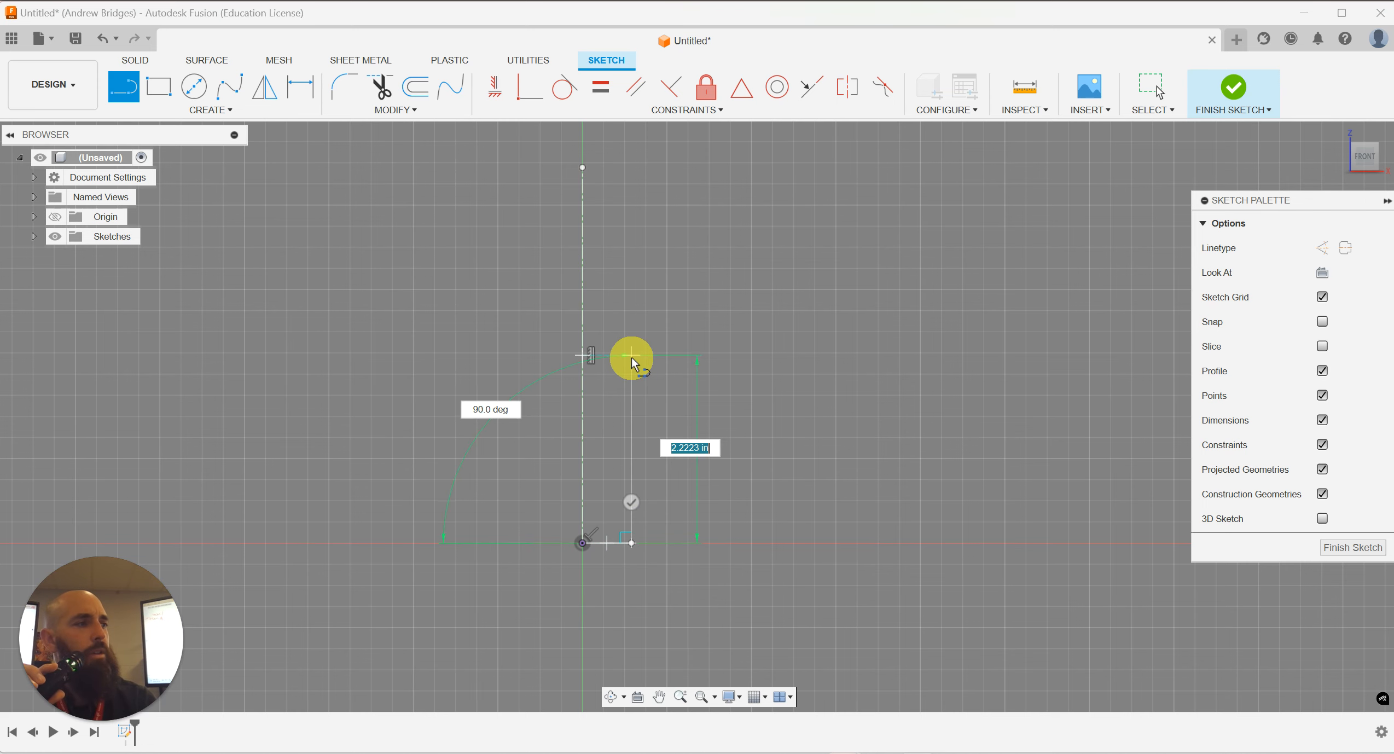
click(632, 357)
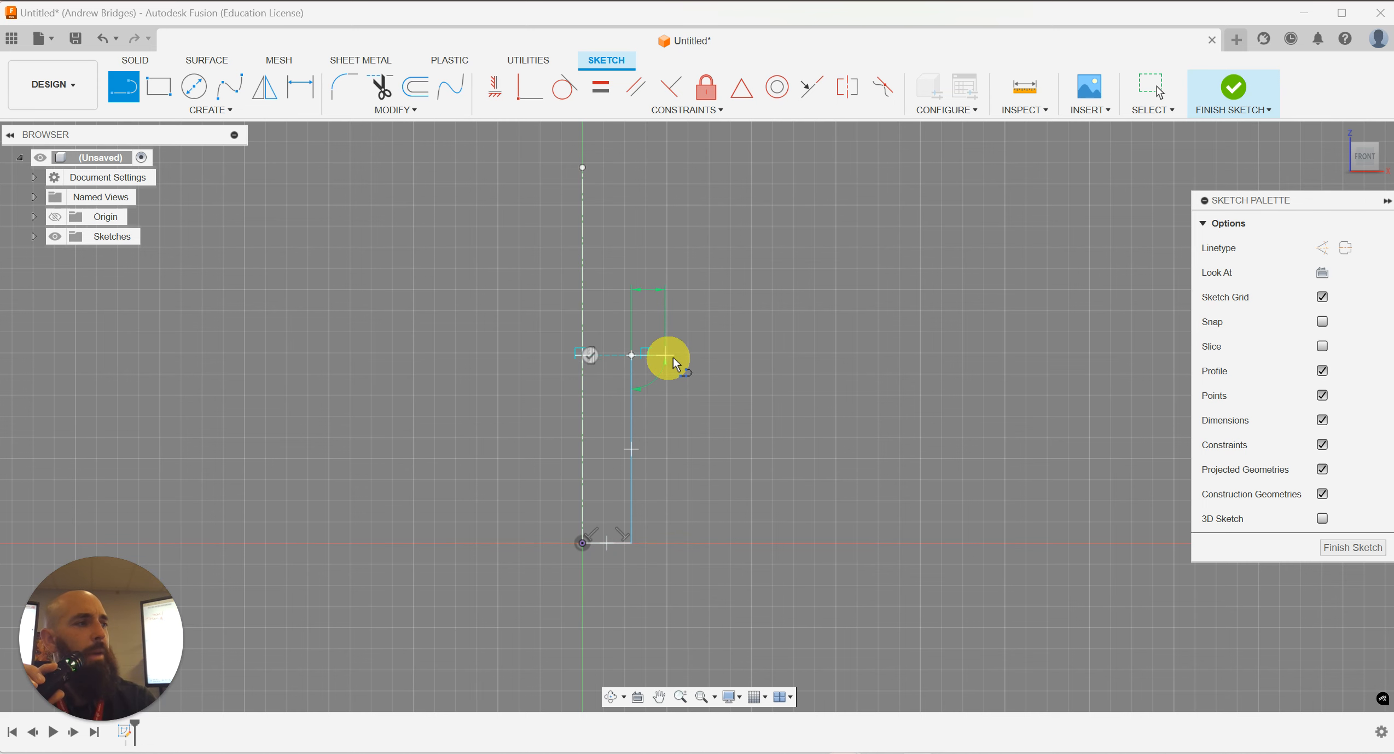
click(674, 358)
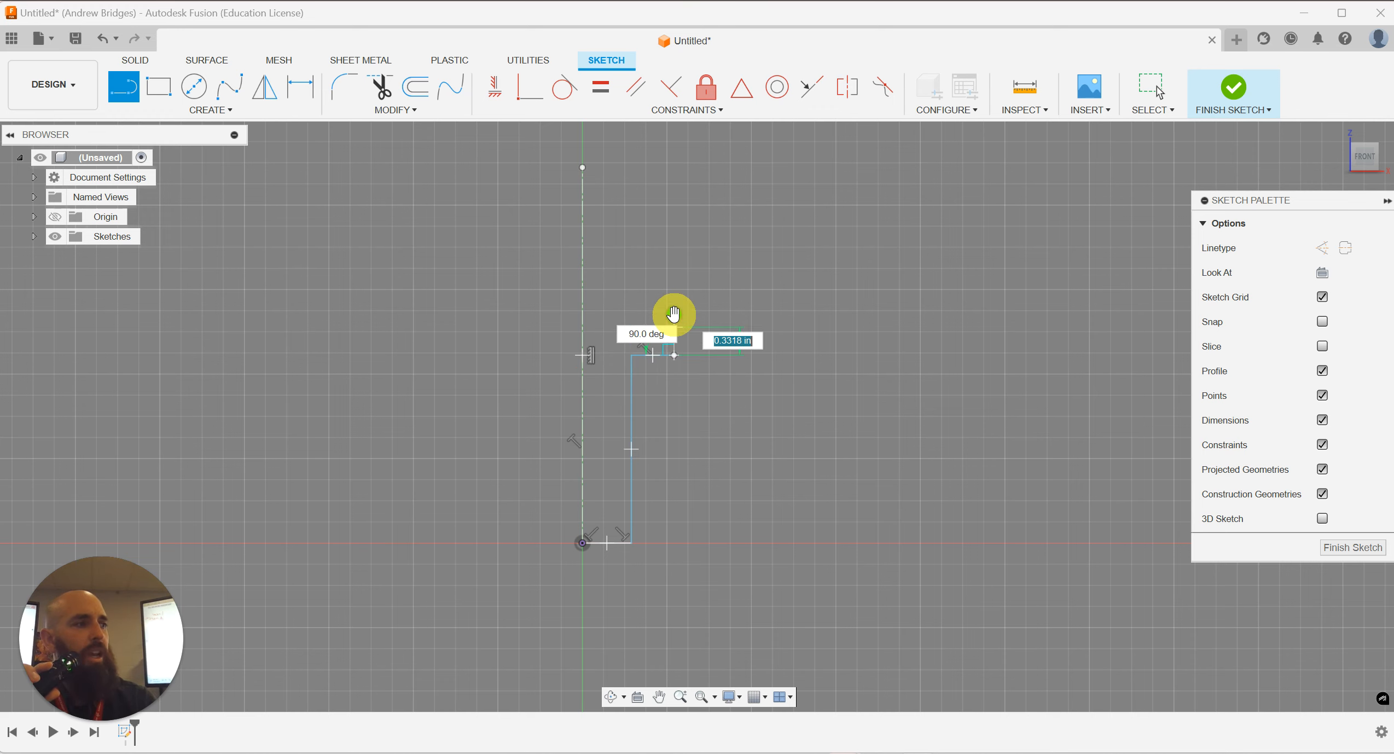
key(Escape)
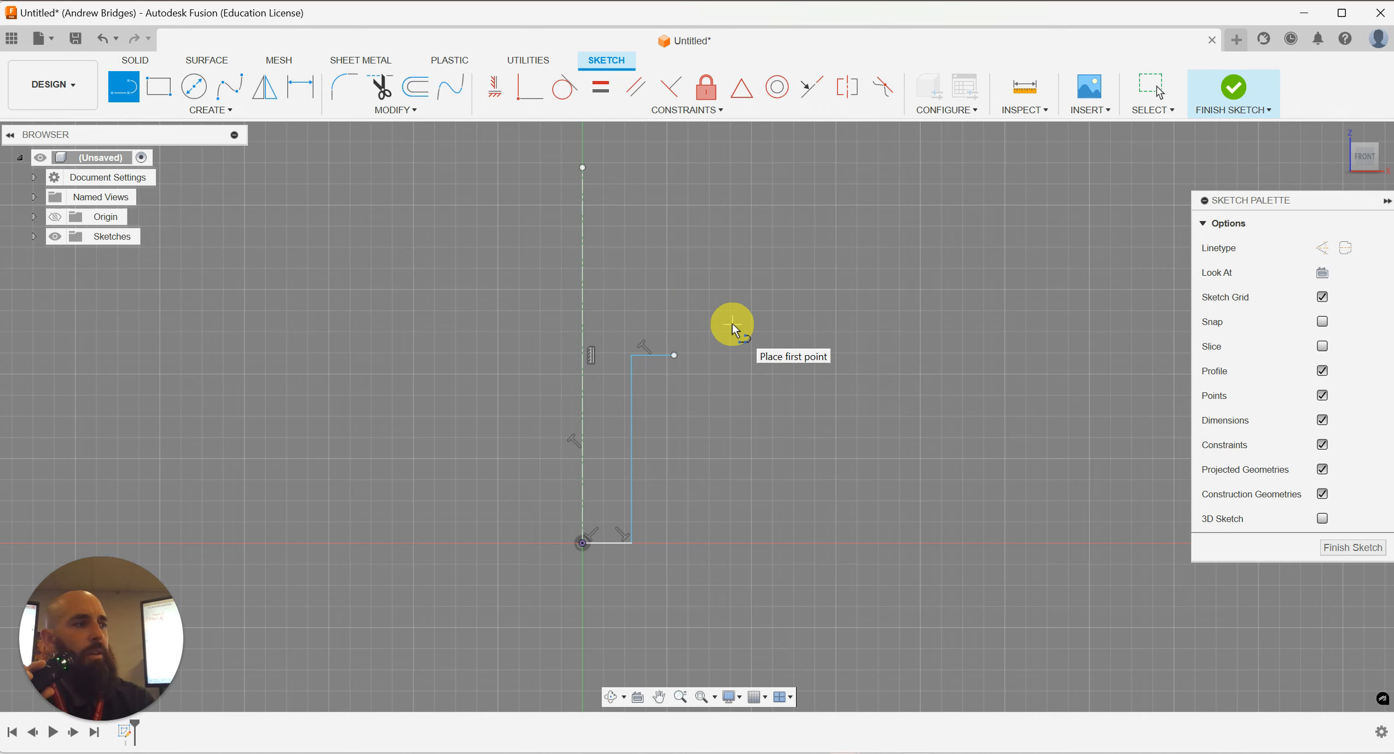
key(Escape)
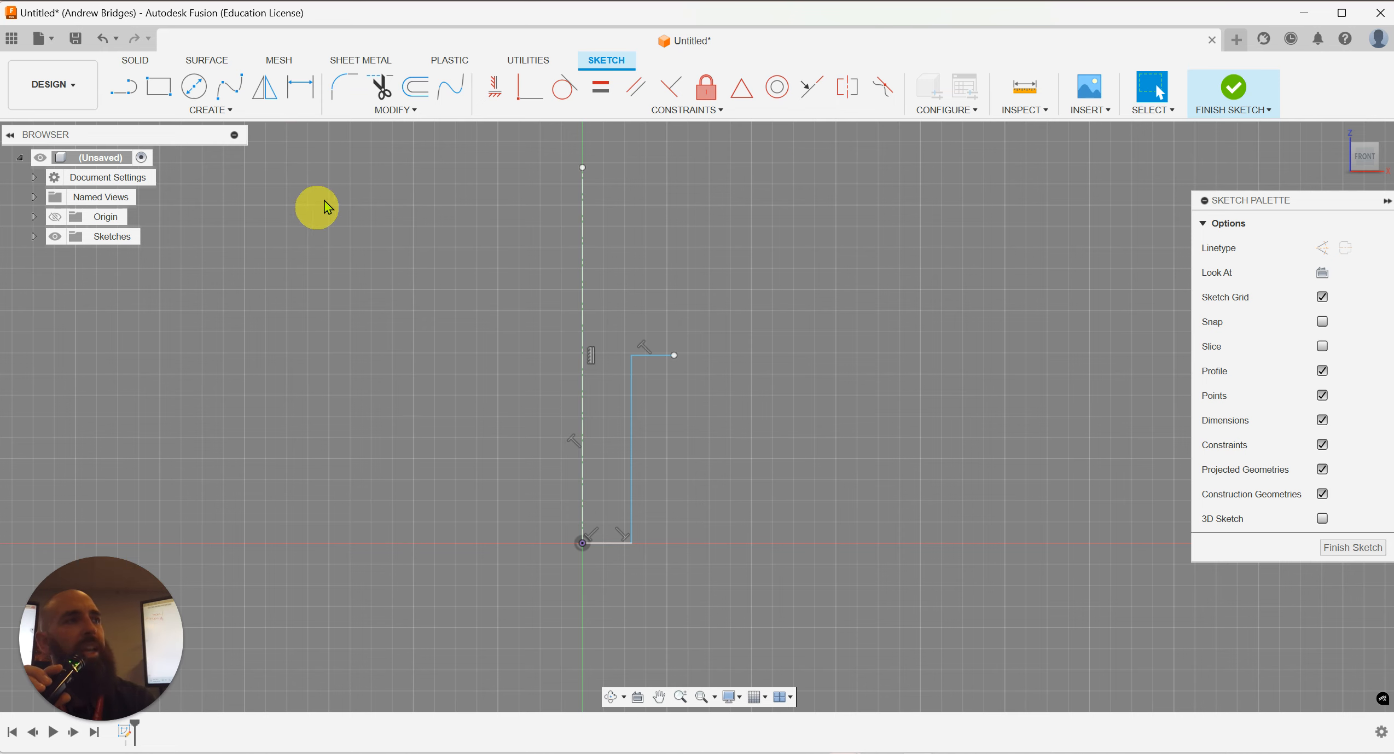
click(307, 104)
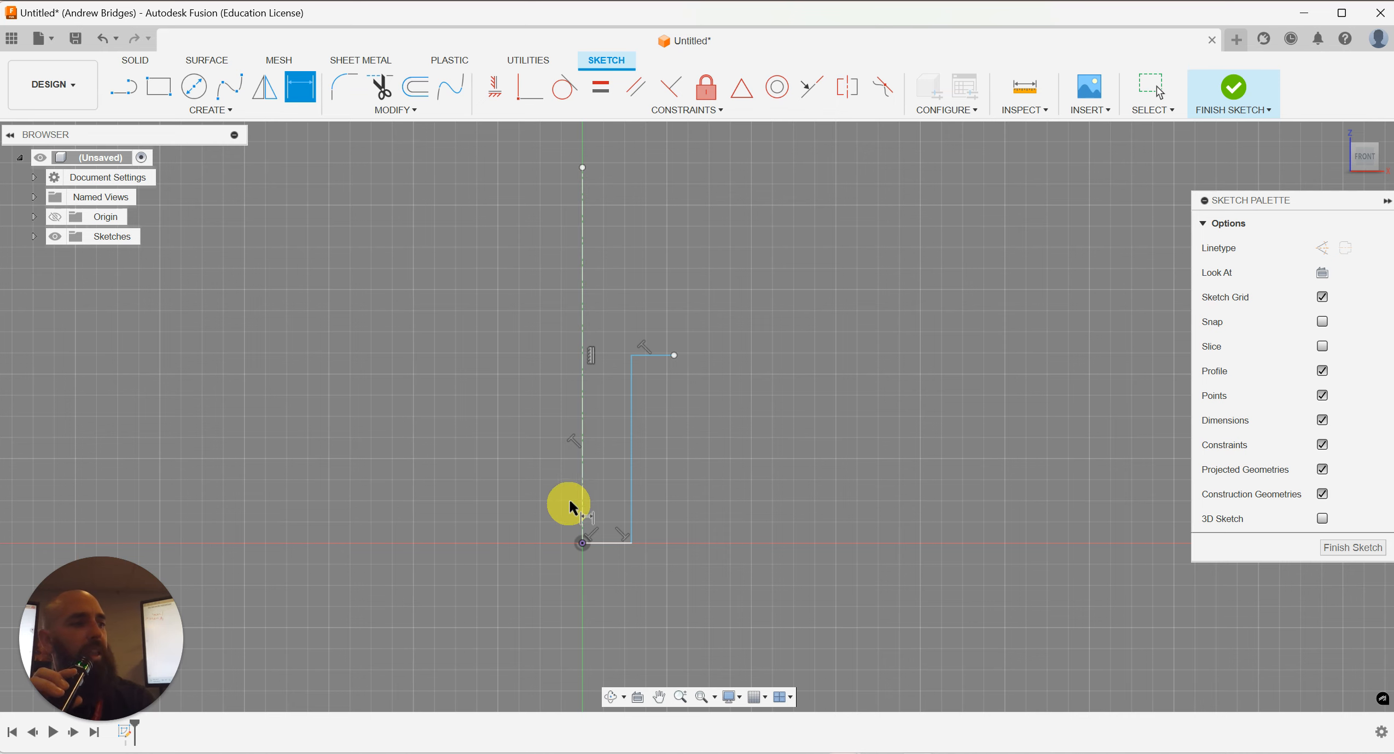
click(608, 549)
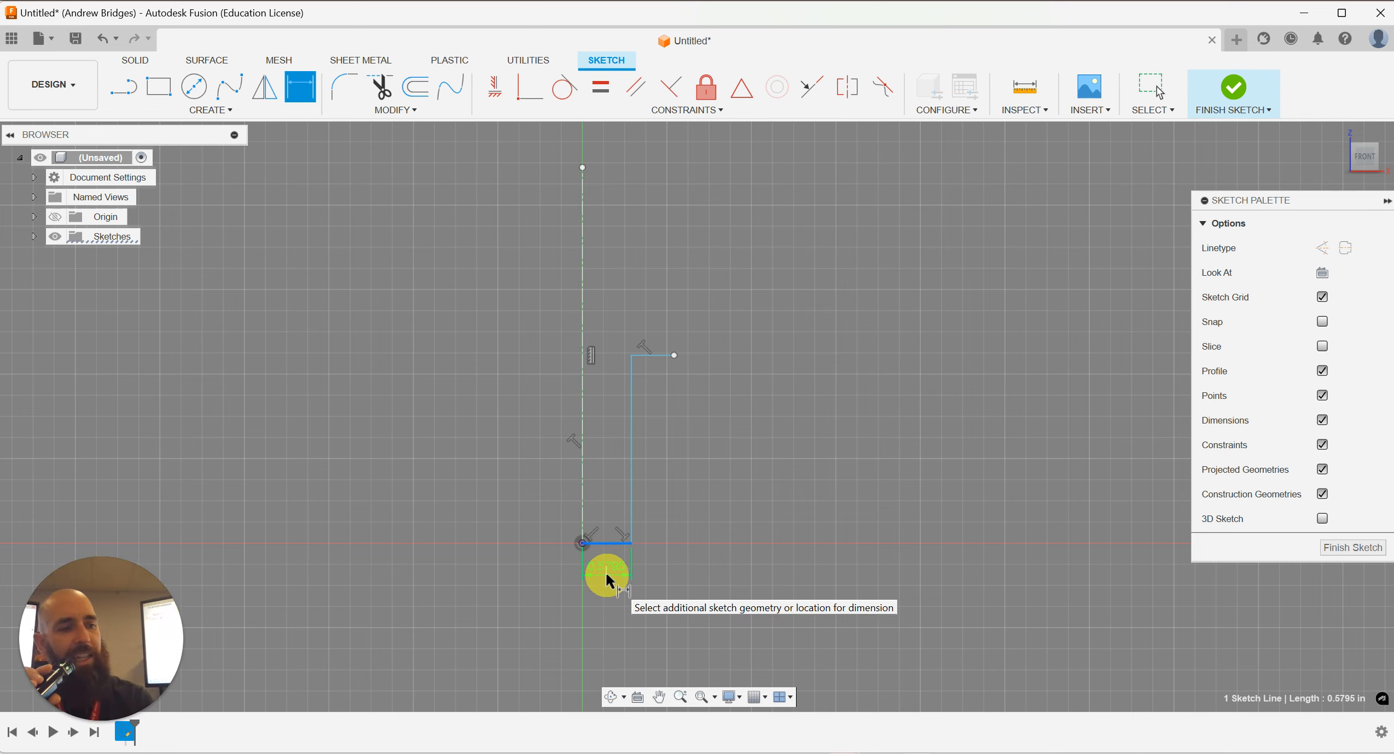
key(Escape)
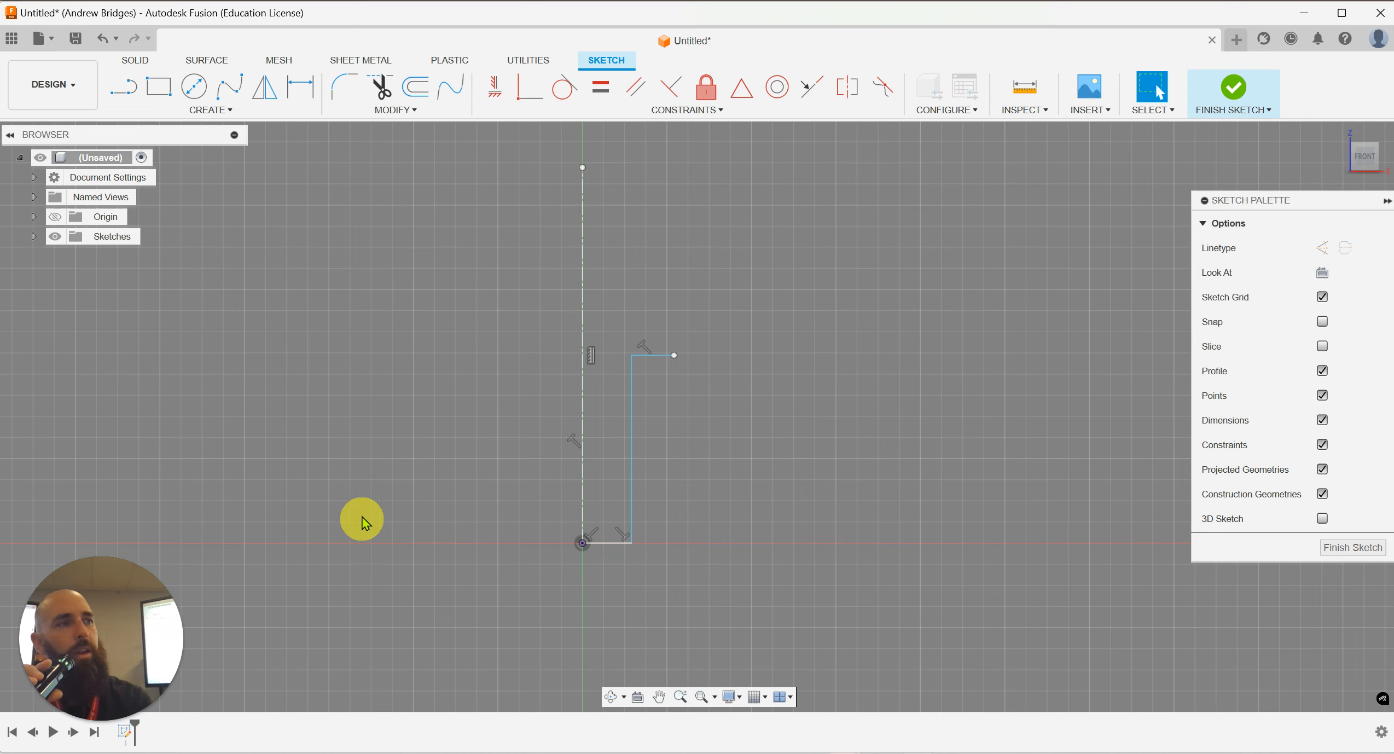
Step: Add a 0.25 in diameter dimension between the centerline and the profile's vertical line, placed below the sketch
click(301, 87)
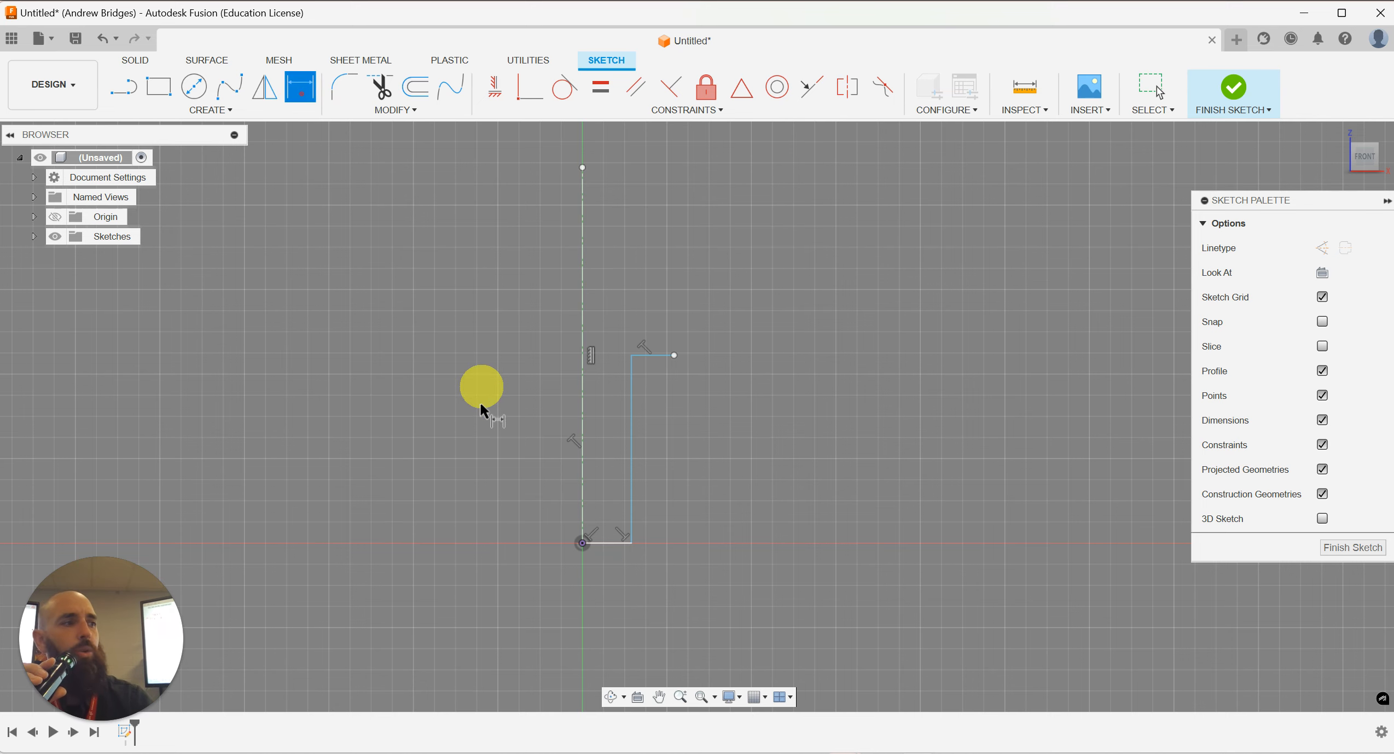
click(582, 506)
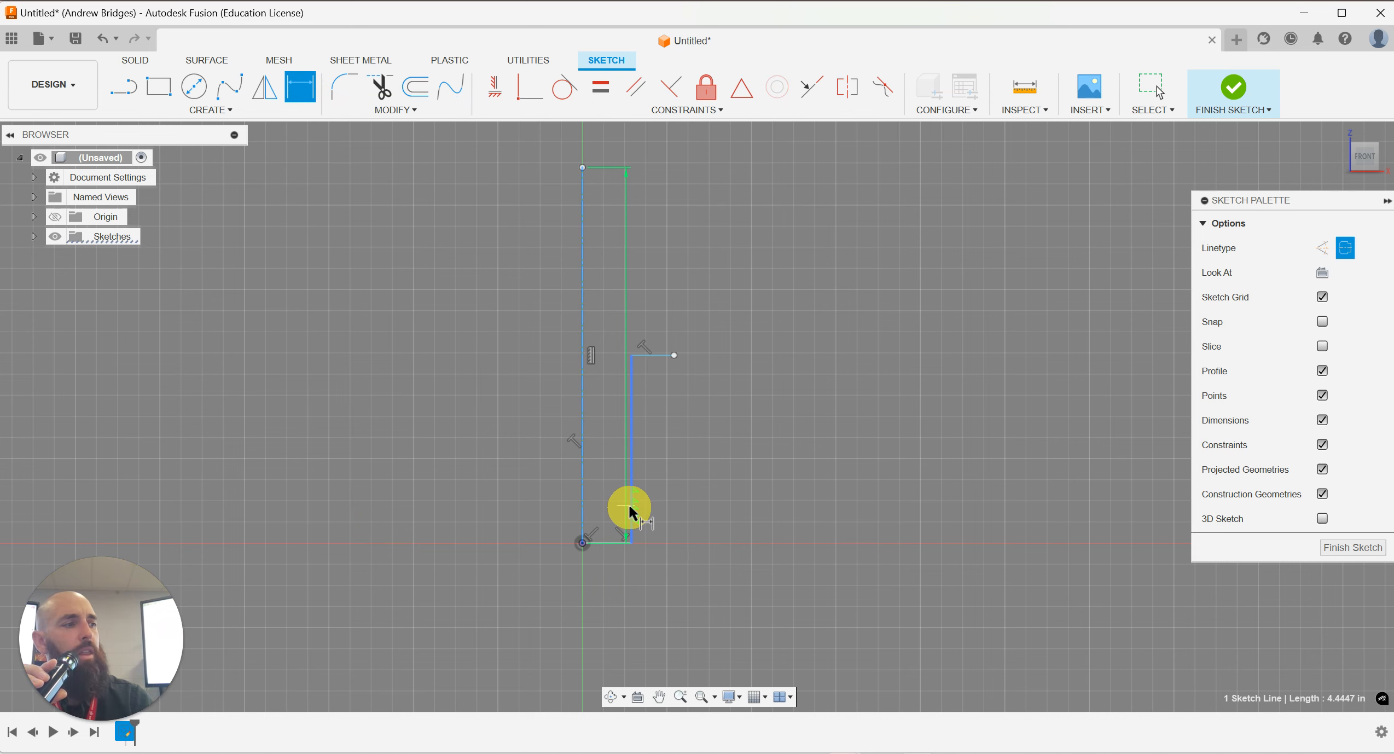
click(632, 510)
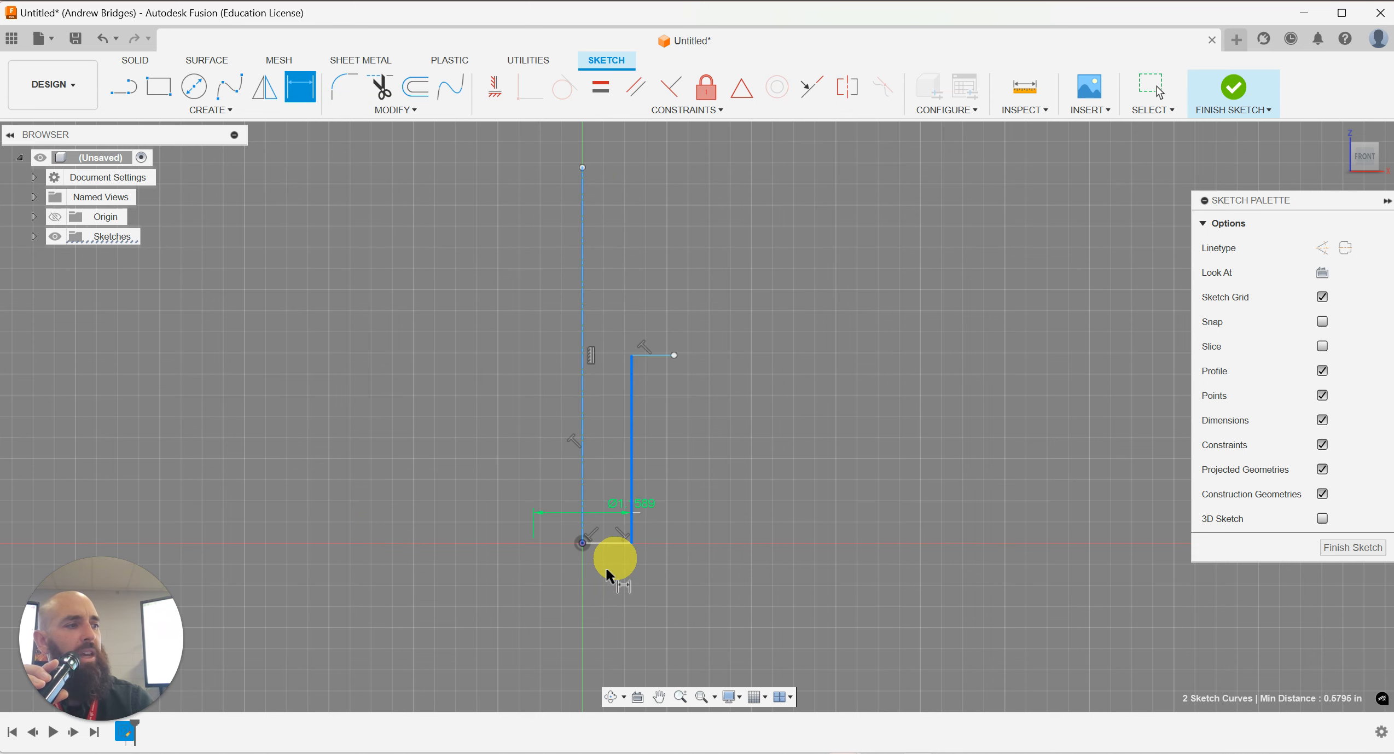
click(580, 618)
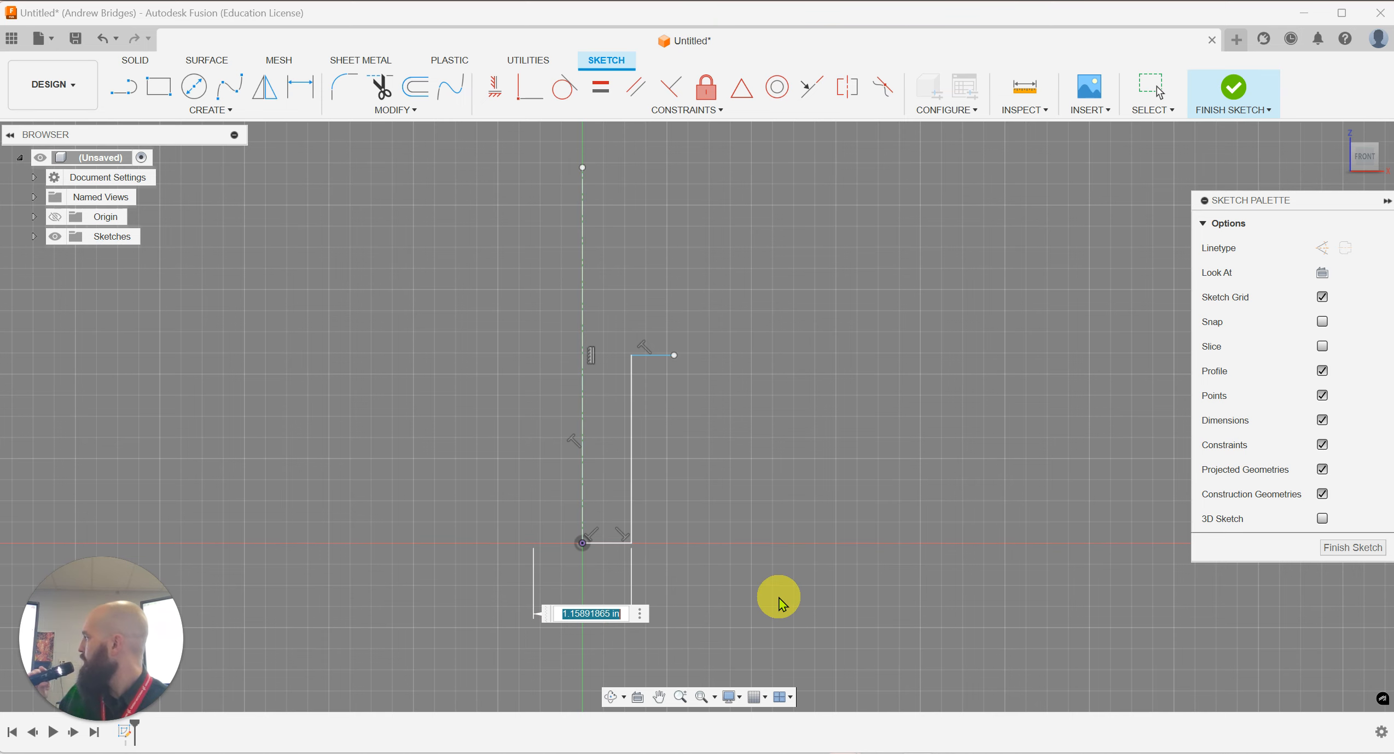
key(BackSpace)
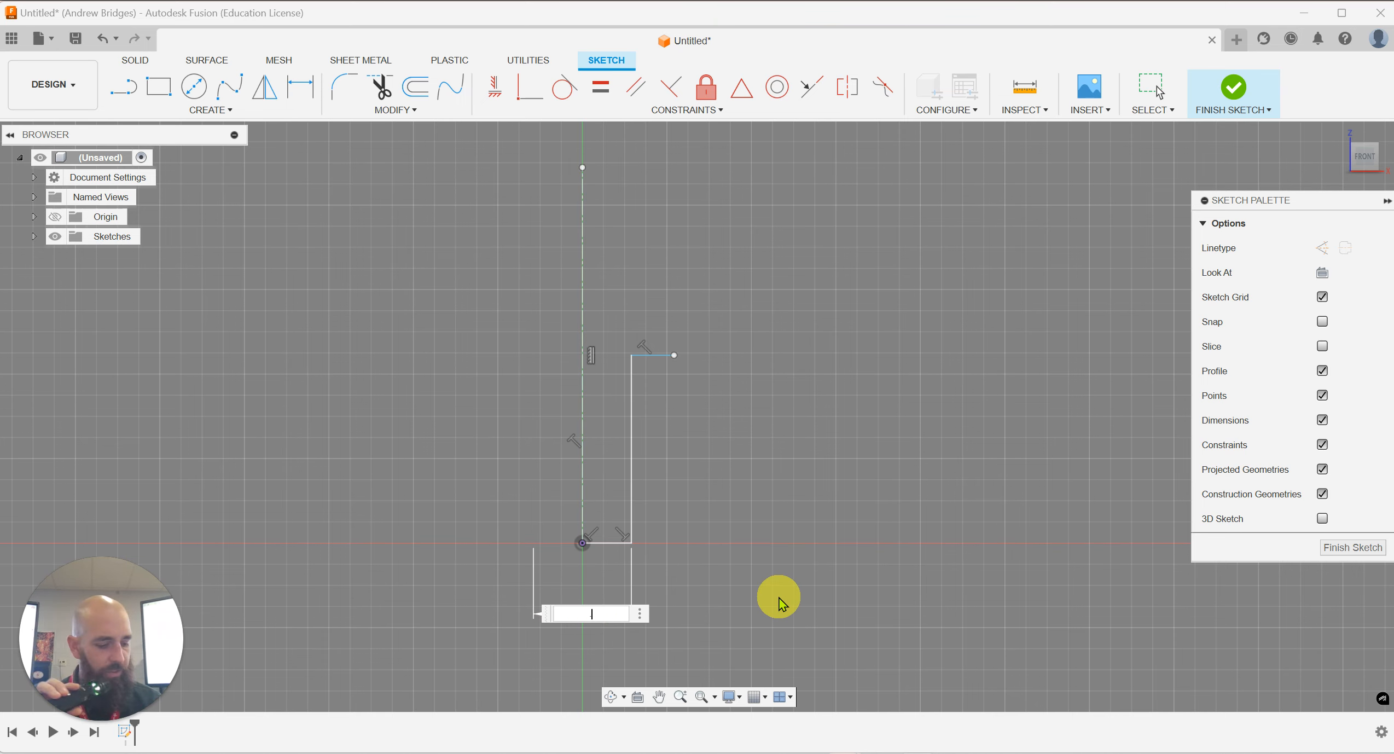
key(Return)
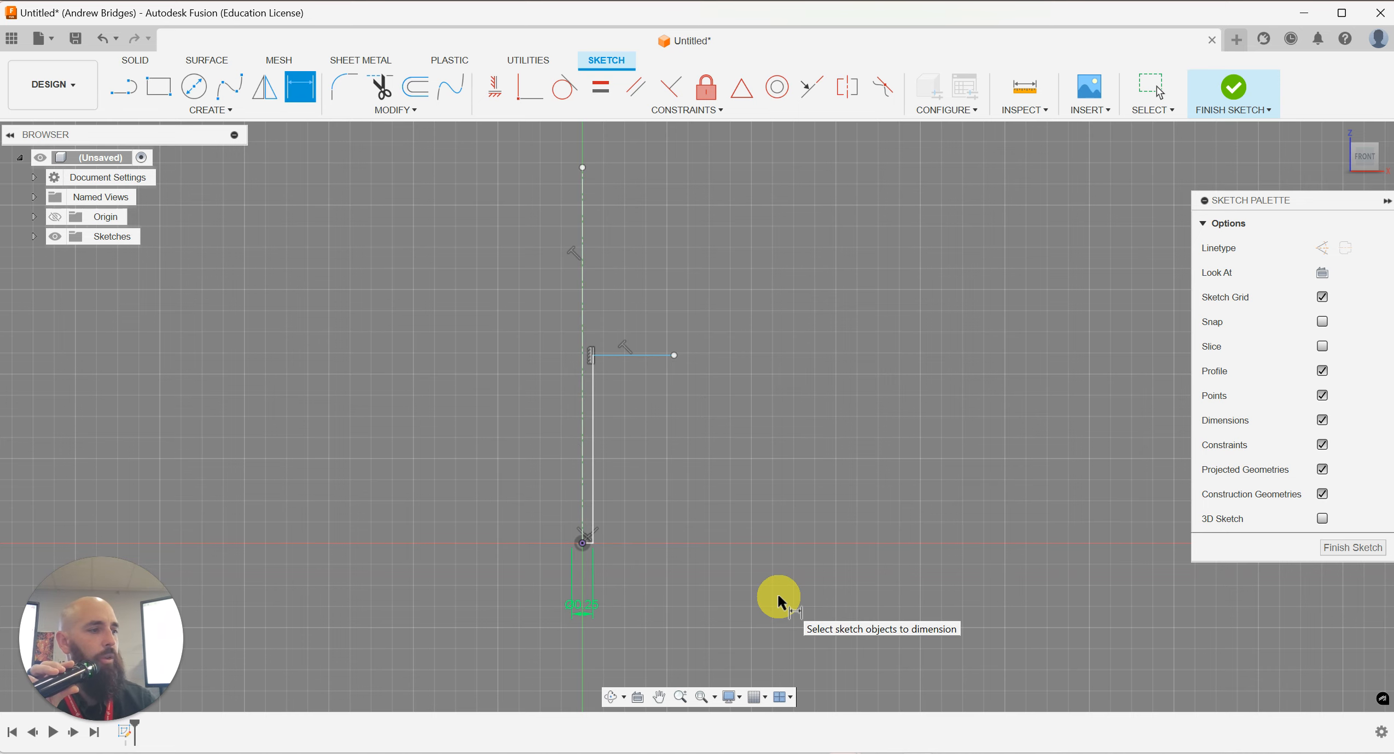
Step: Move the profile's upper horizontal line slightly downward
scroll(559, 564, up, 3)
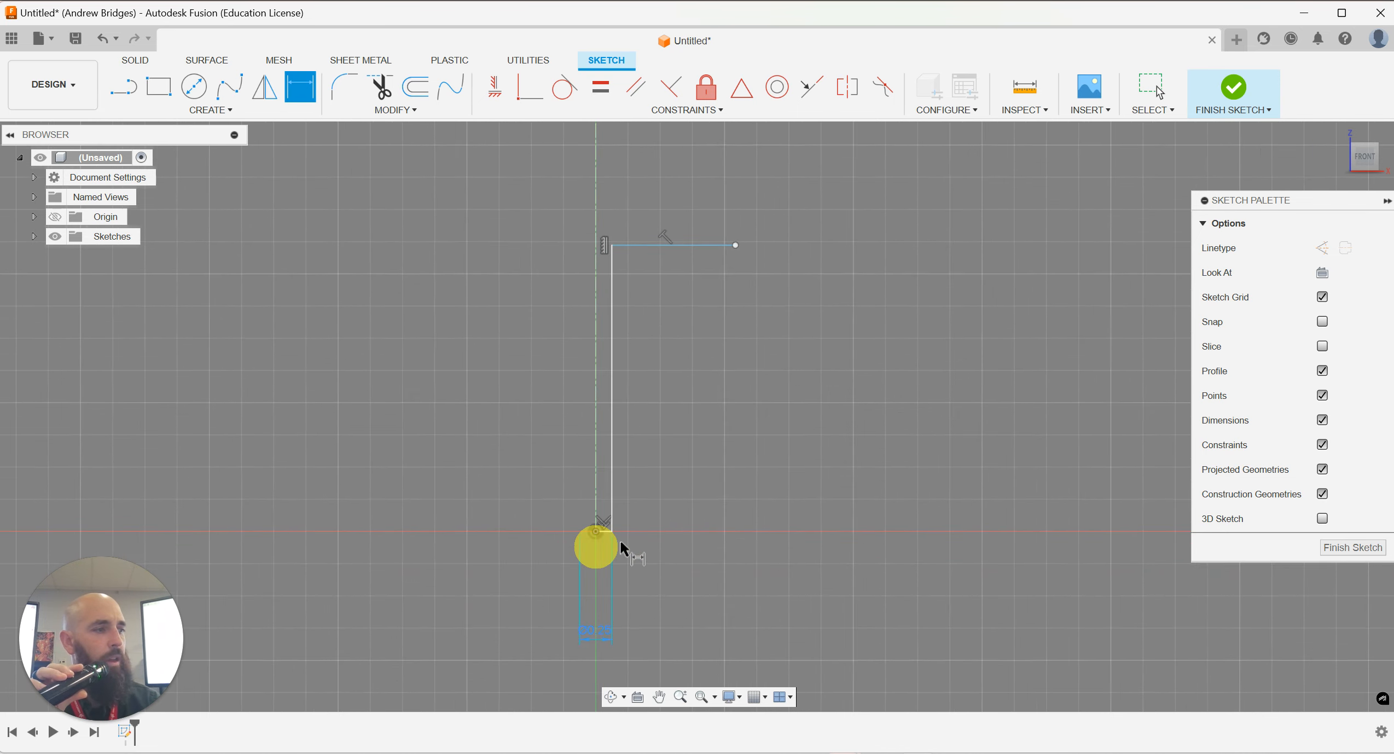
scroll(694, 501, up, 1)
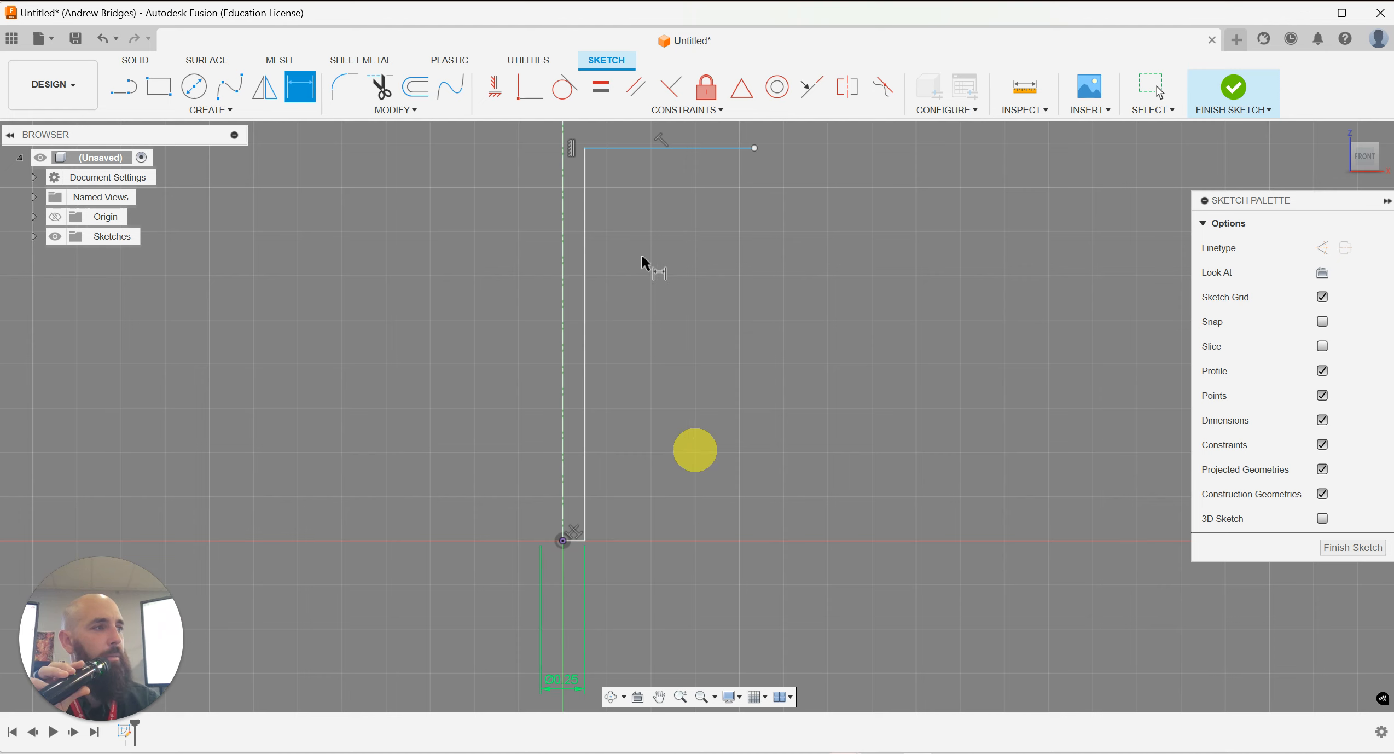
click(629, 149)
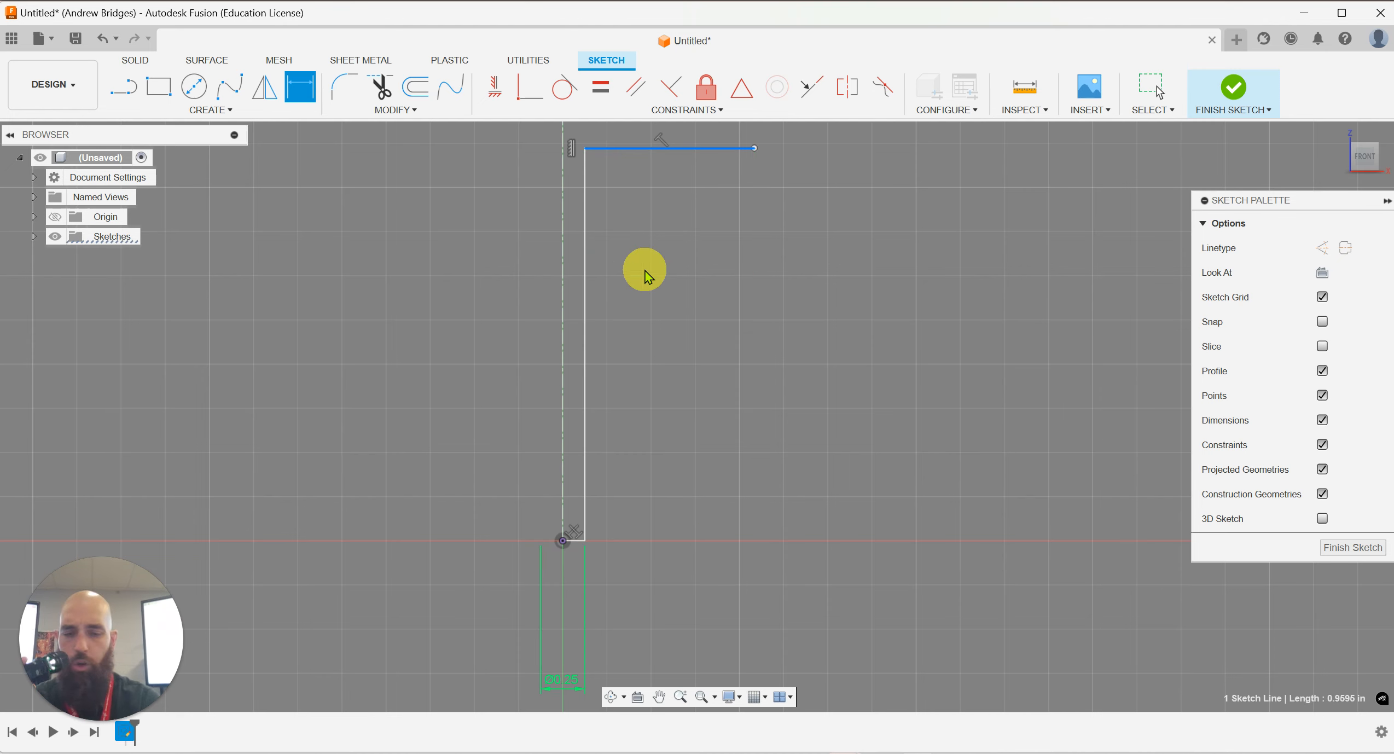
key(Escape)
drag(699, 148, 706, 197)
click(715, 290)
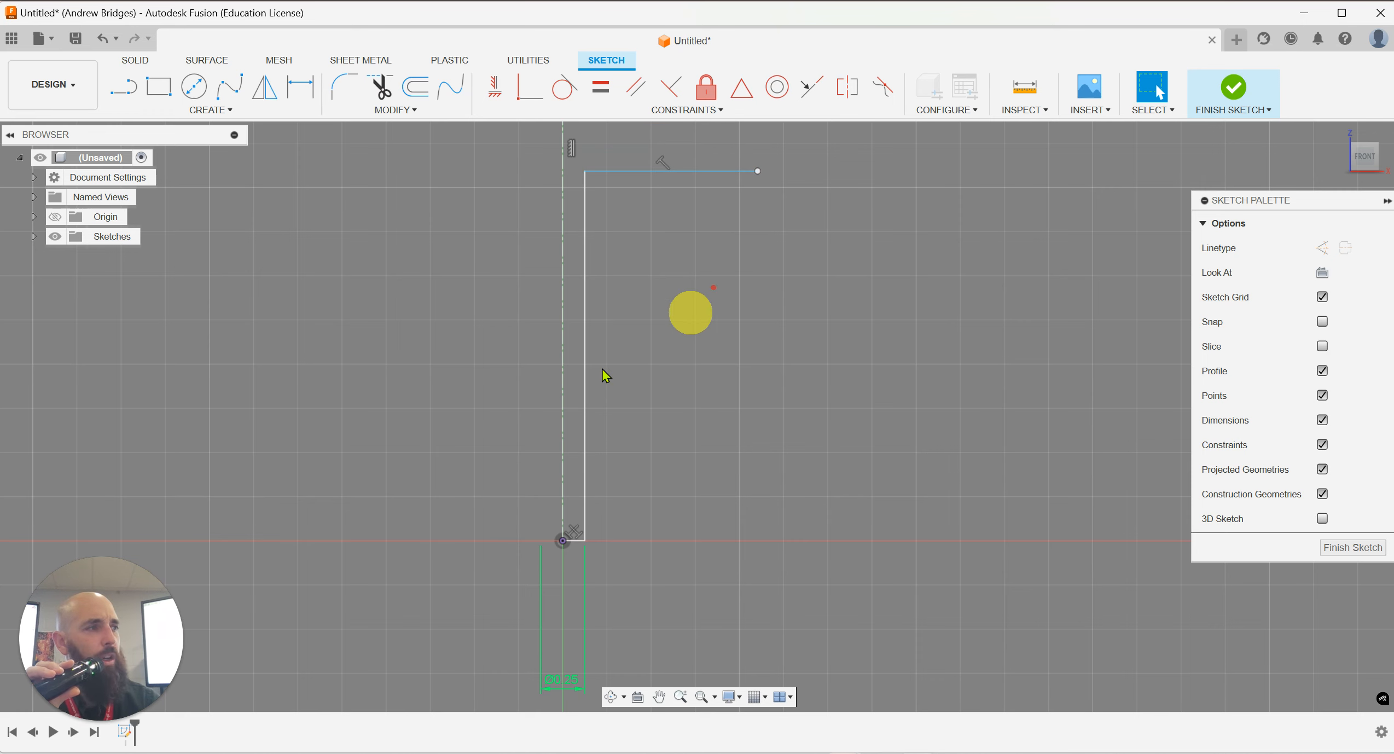
Step: Dimension the height from the profile's lower corner to its upper horizontal line as 0.5 in
click(301, 86)
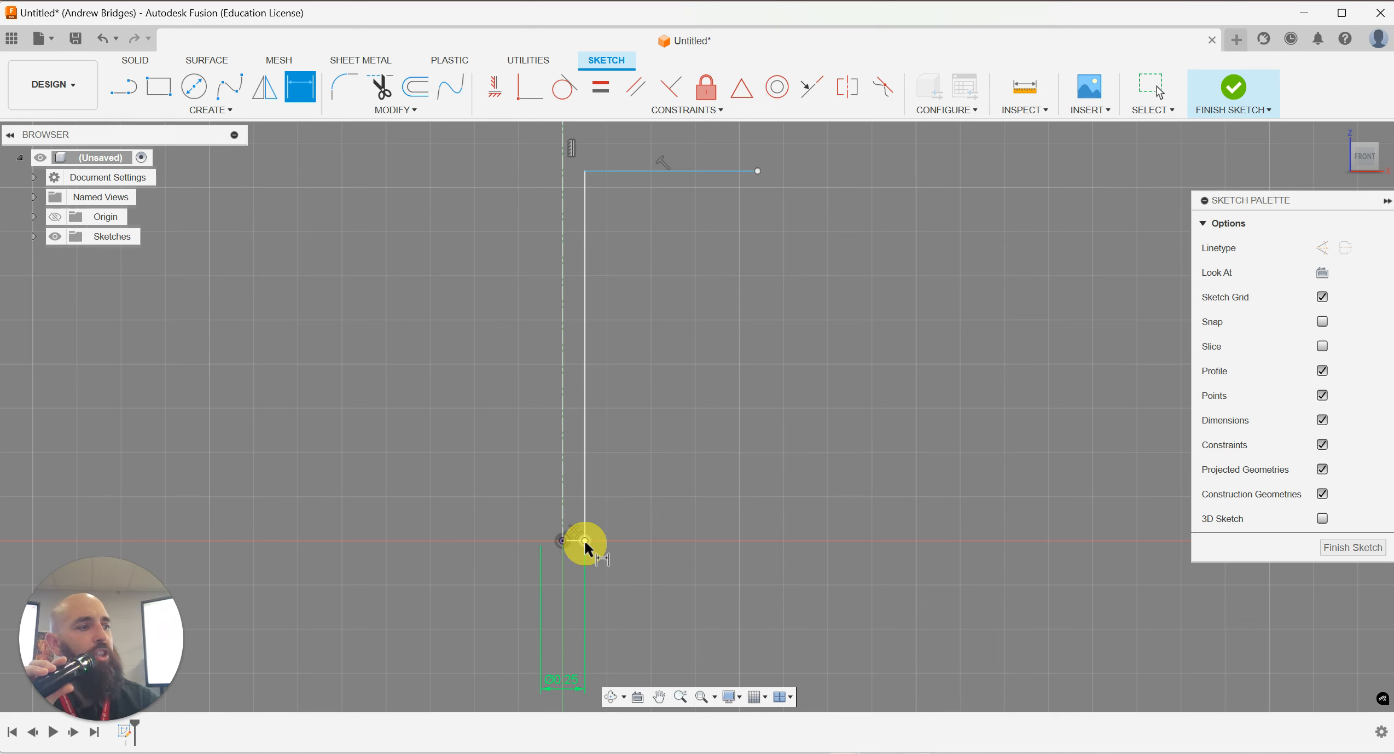
click(585, 541)
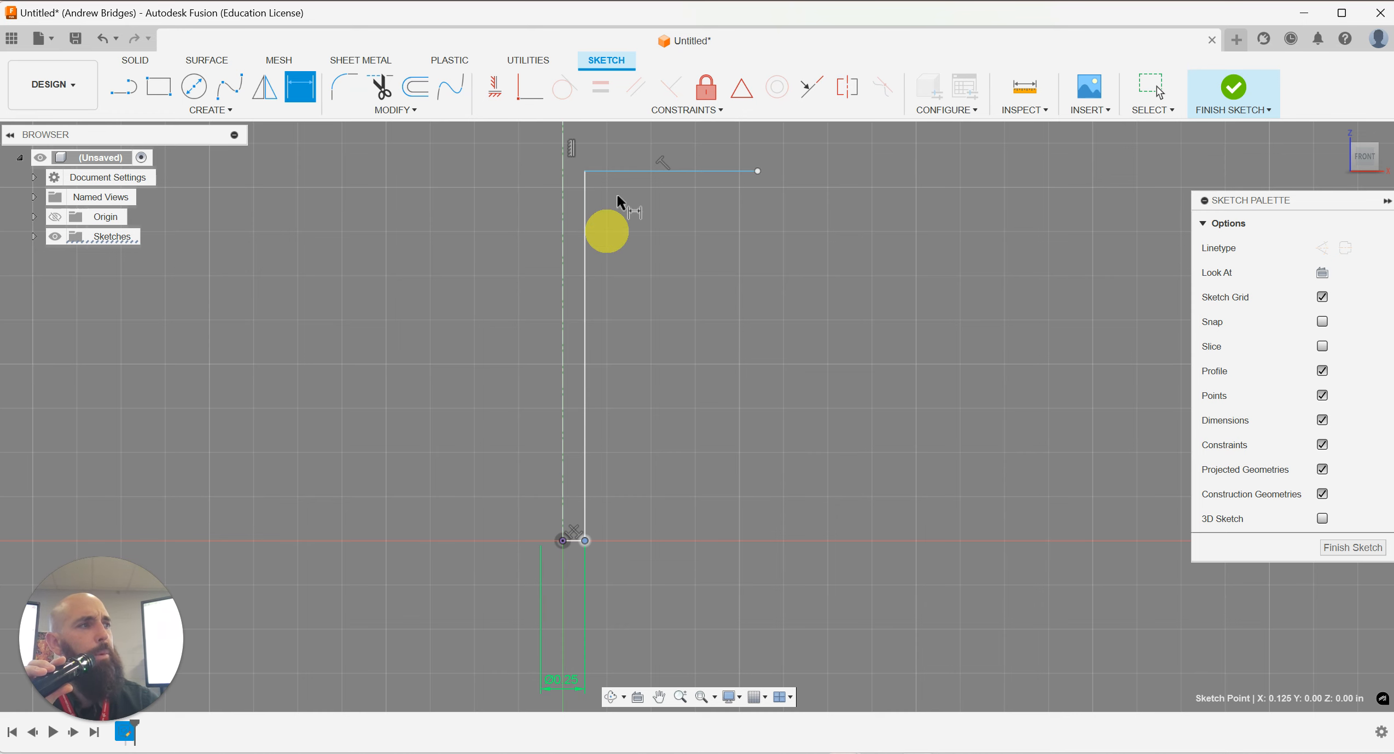
click(624, 172)
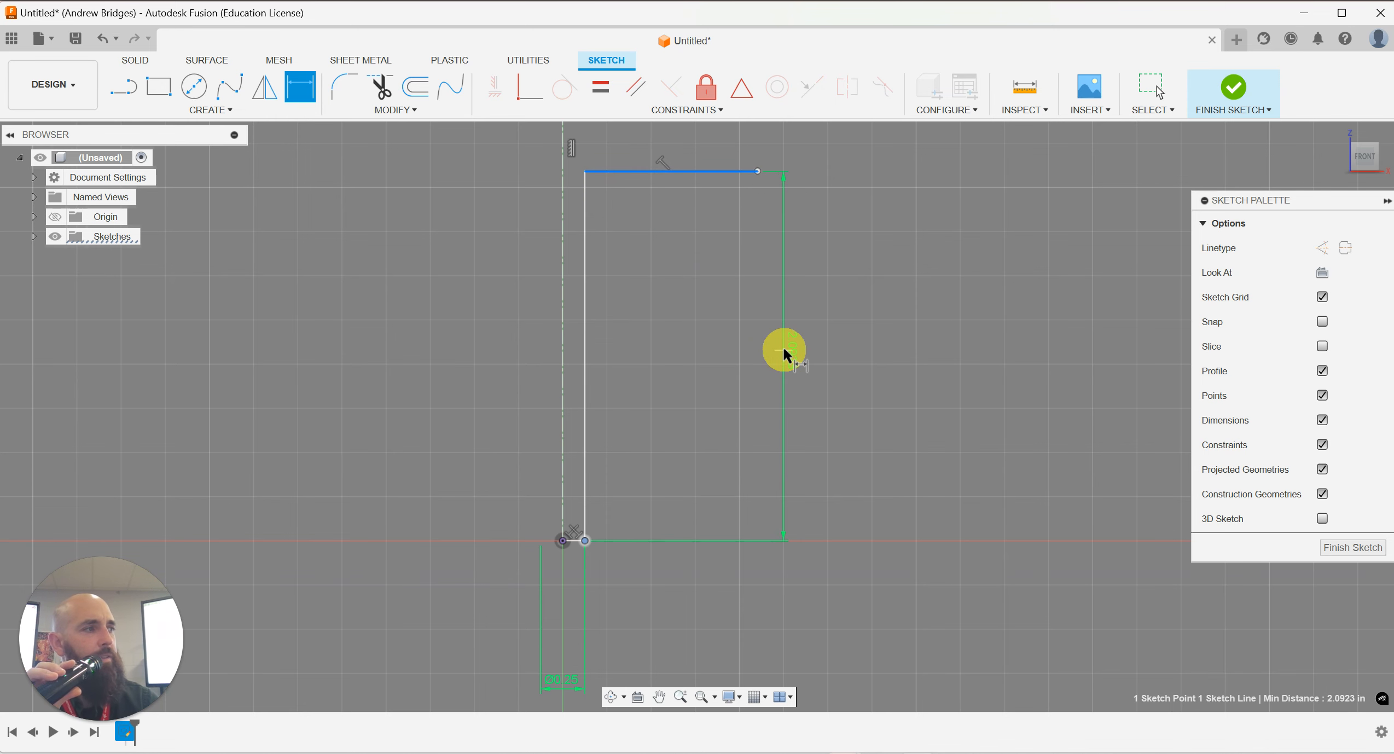
click(788, 351)
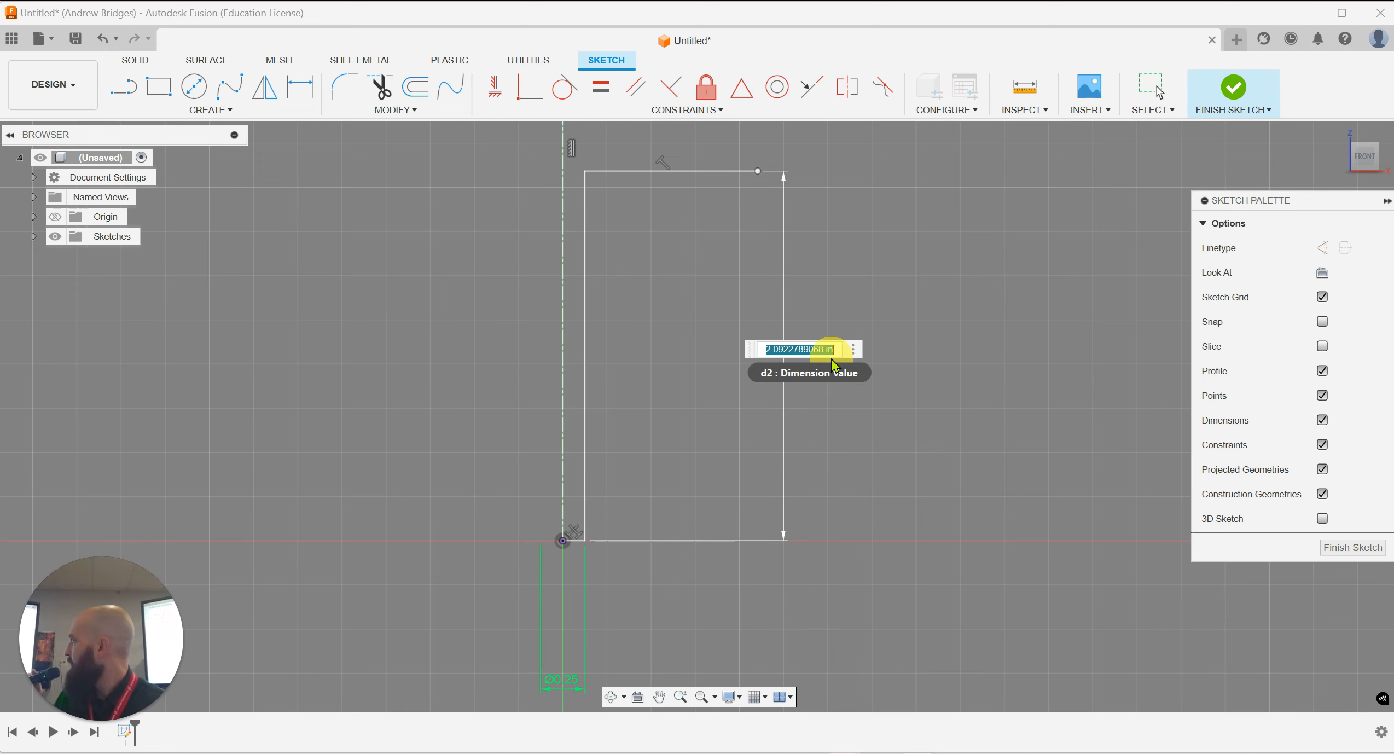
text(0.5)
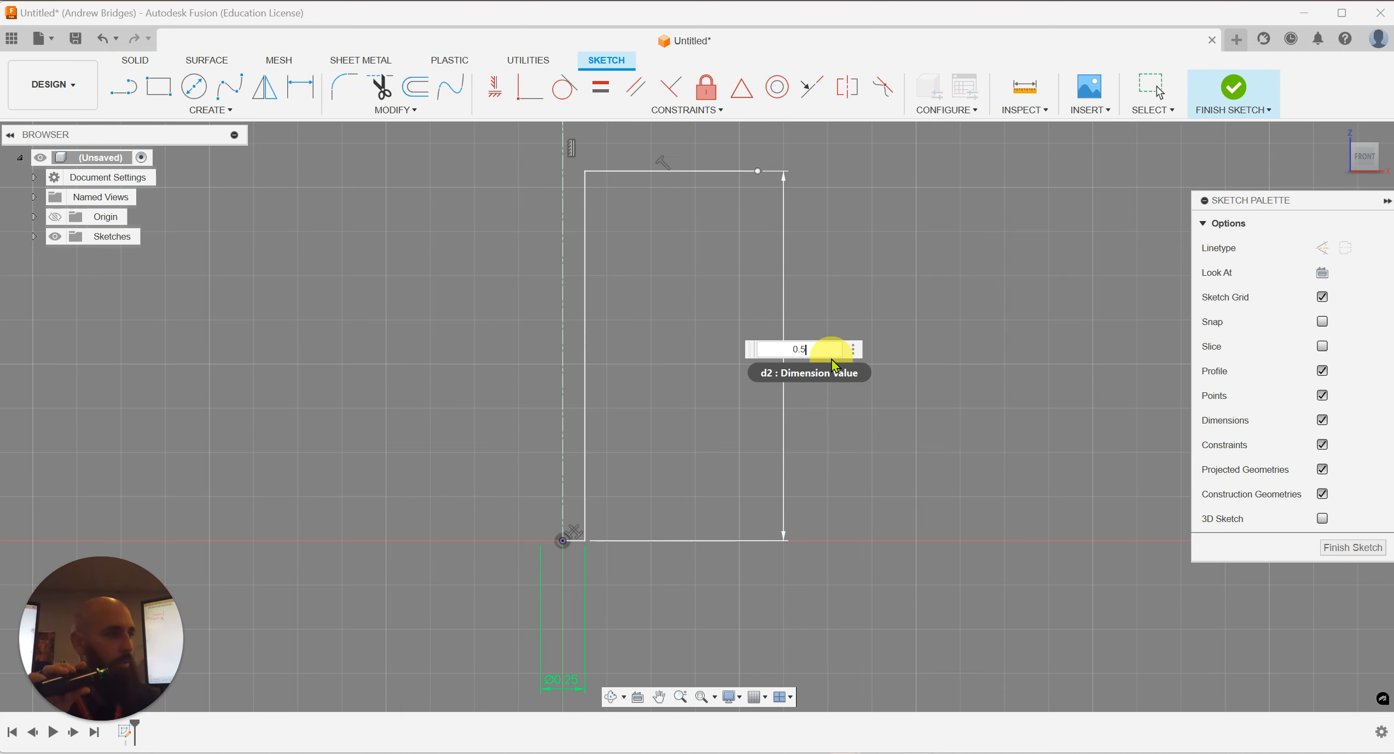
key(Return)
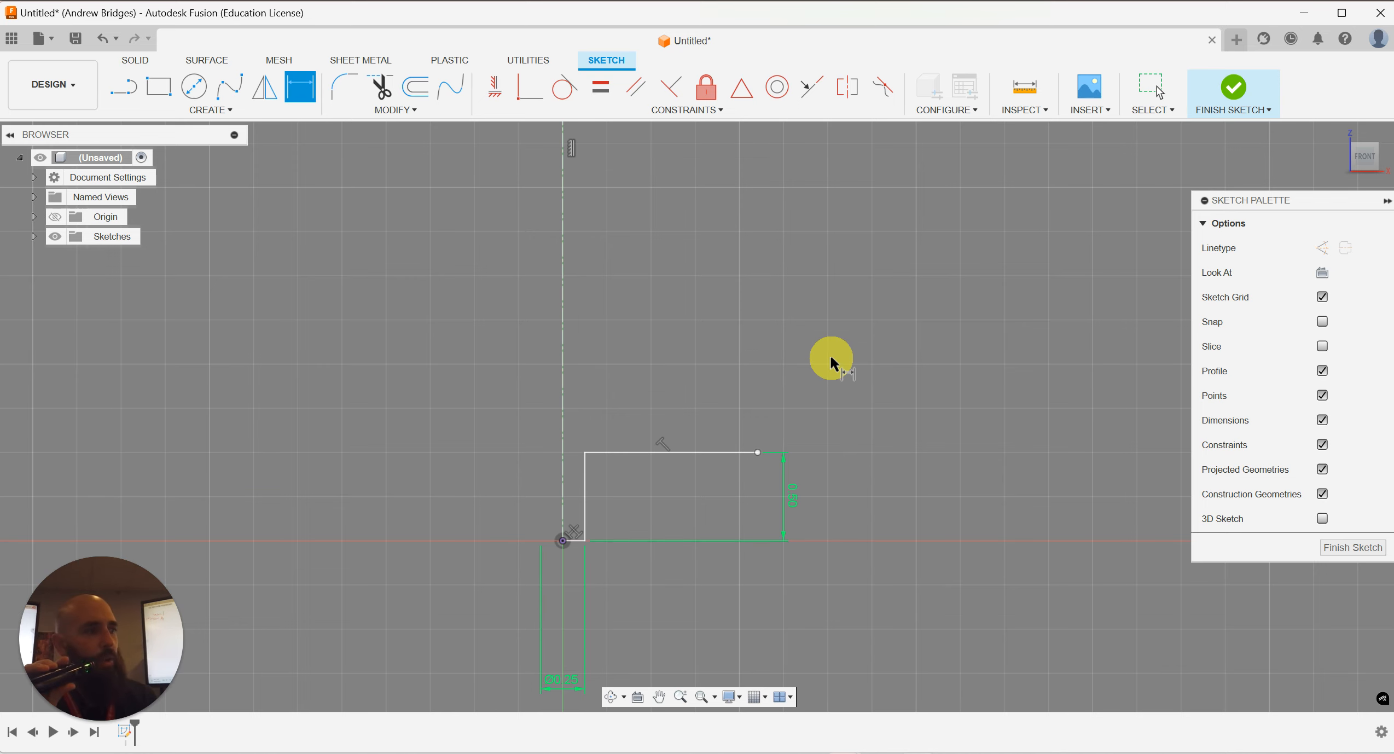
Step: Move the 0.25 in diameter dimension up closer to the bottom of the profile
scroll(624, 483, down, 3)
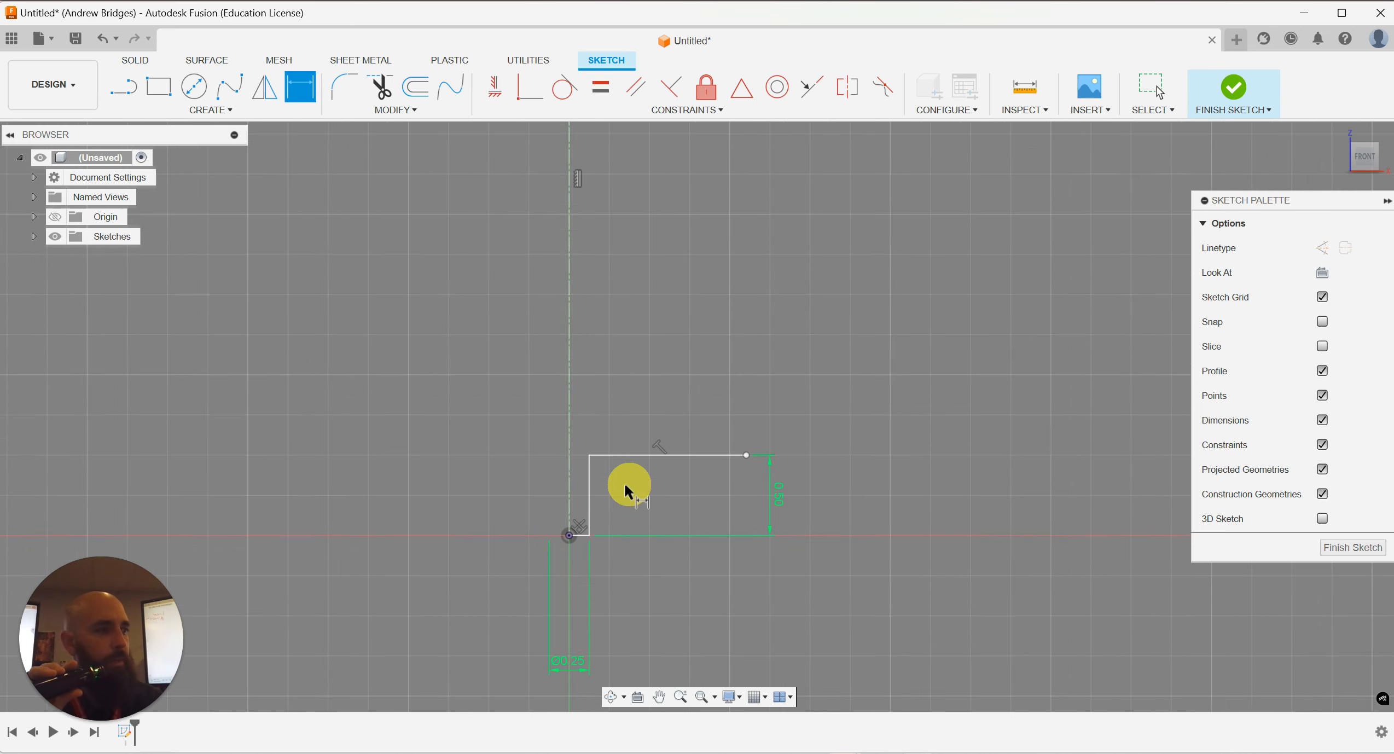
scroll(625, 563, up, 4)
middle_drag(641, 624, 637, 525)
scroll(635, 467, up, 2)
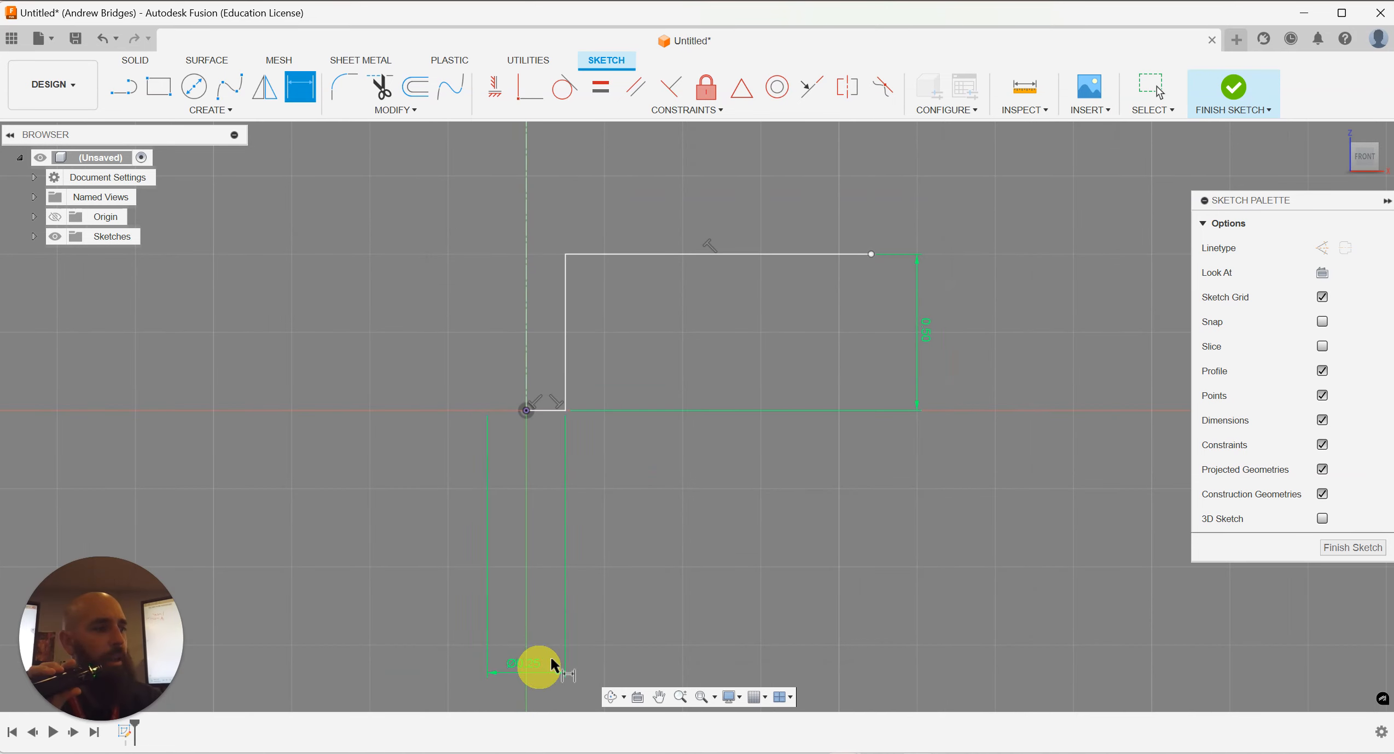
drag(545, 664, 533, 615)
drag(535, 544, 535, 505)
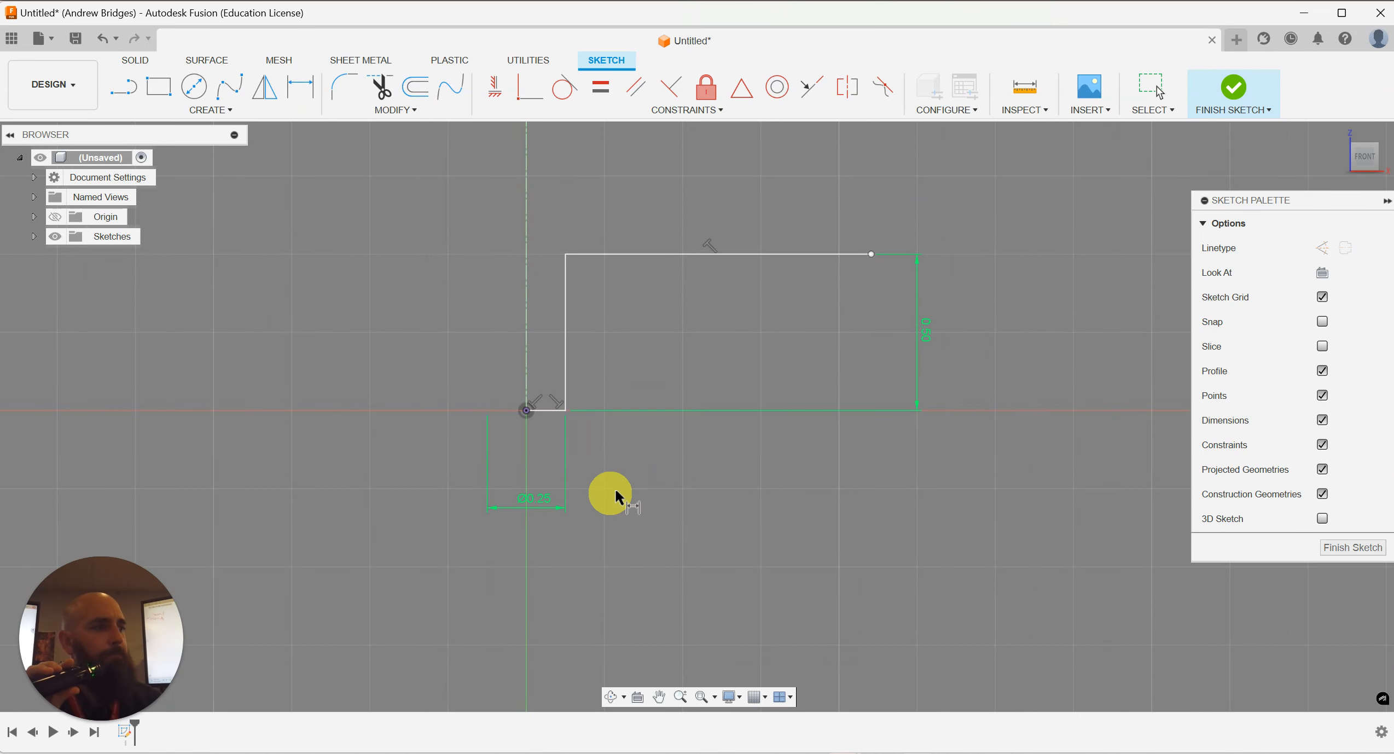
middle_drag(616, 502, 605, 554)
Step: Add a 0.40 in diameter dimension between the centerline and the outer end of the profile's upper horizontal line, placed above the sketch
key(d)
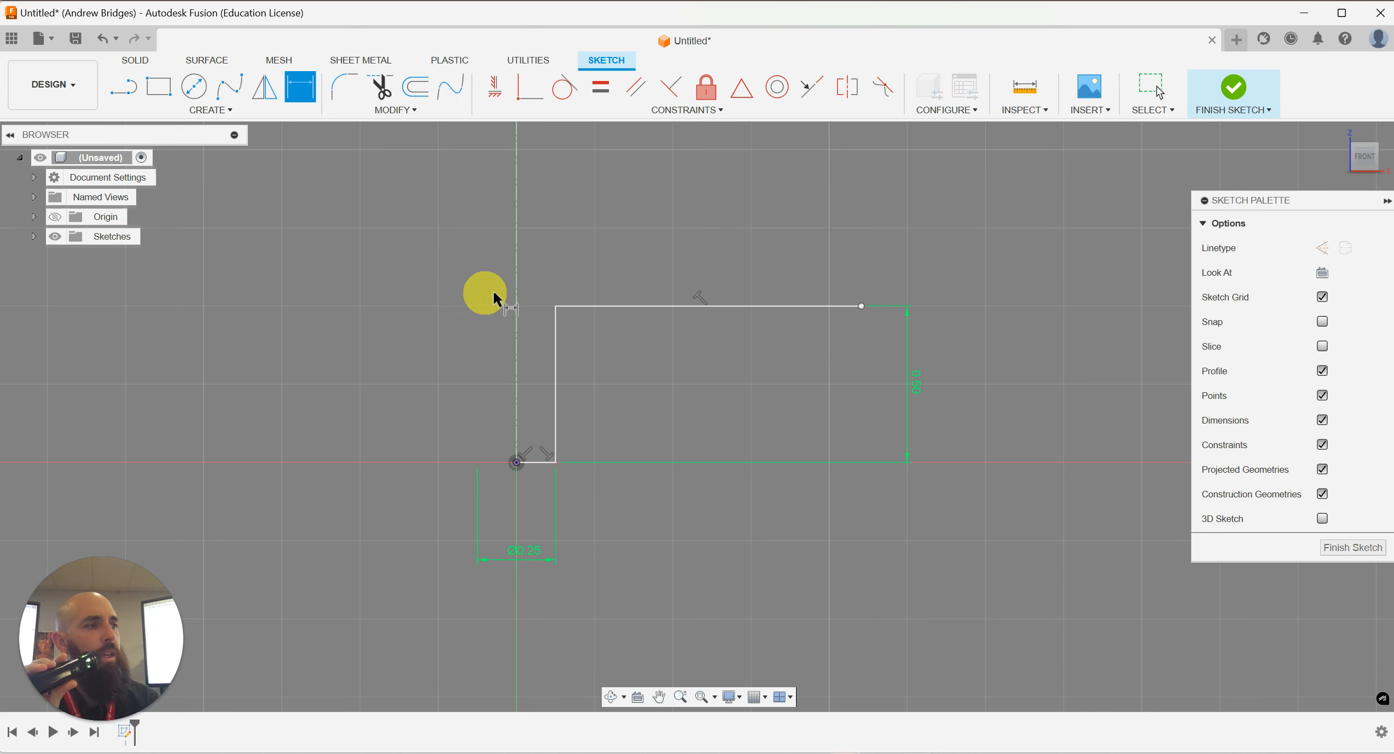
click(517, 304)
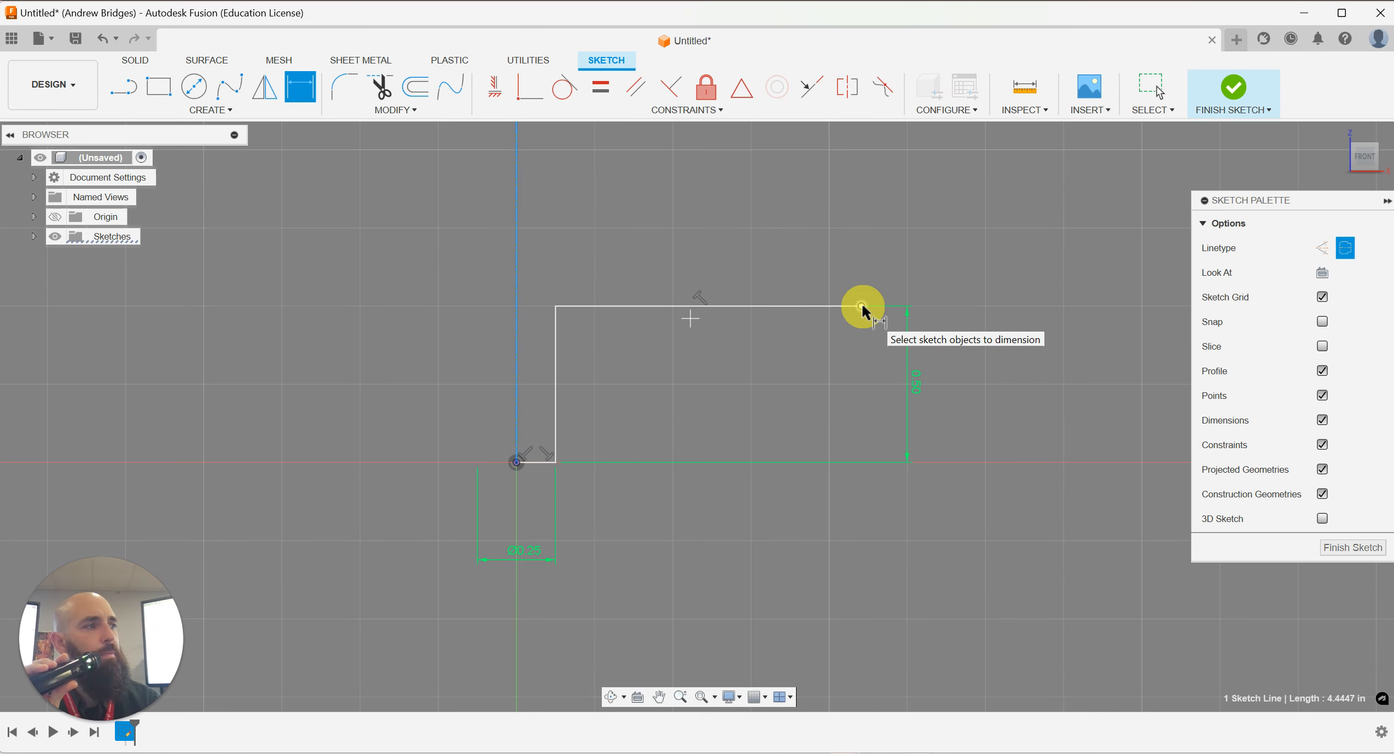
click(862, 306)
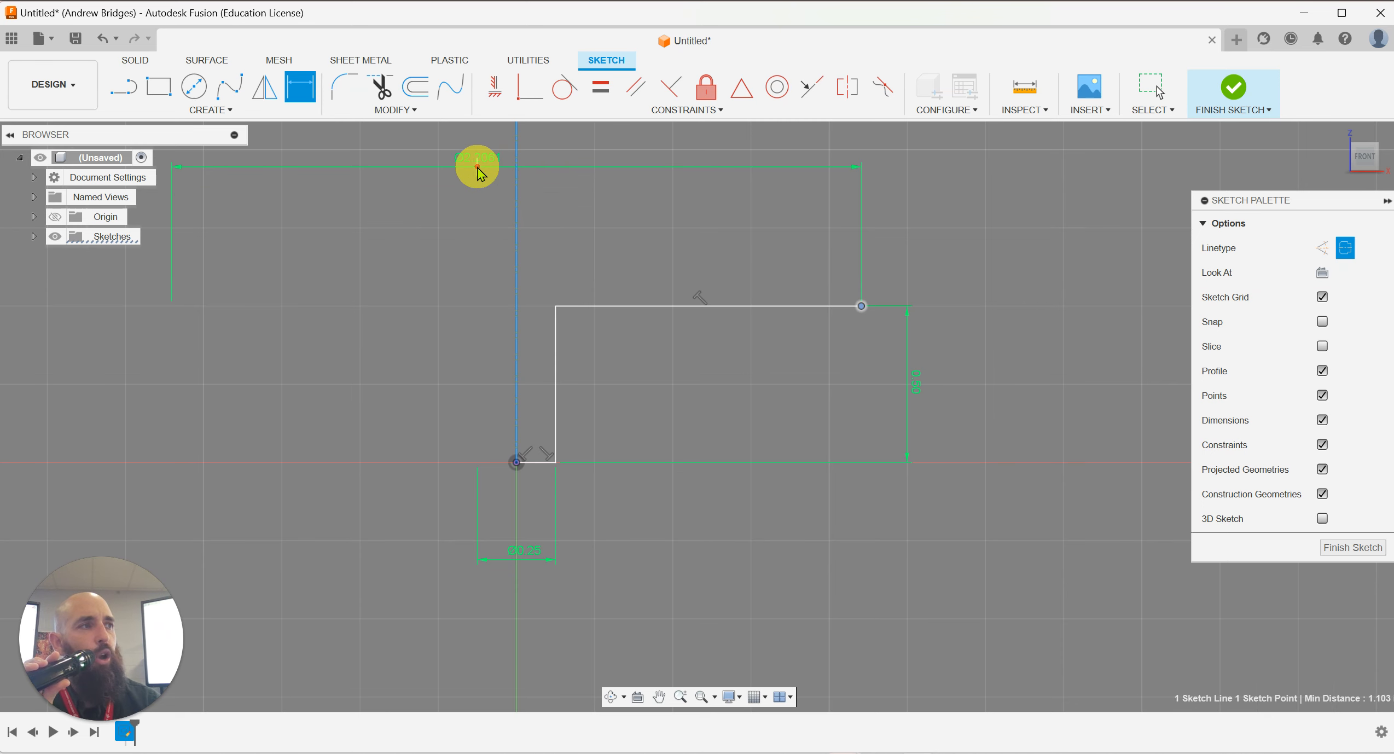
click(476, 167)
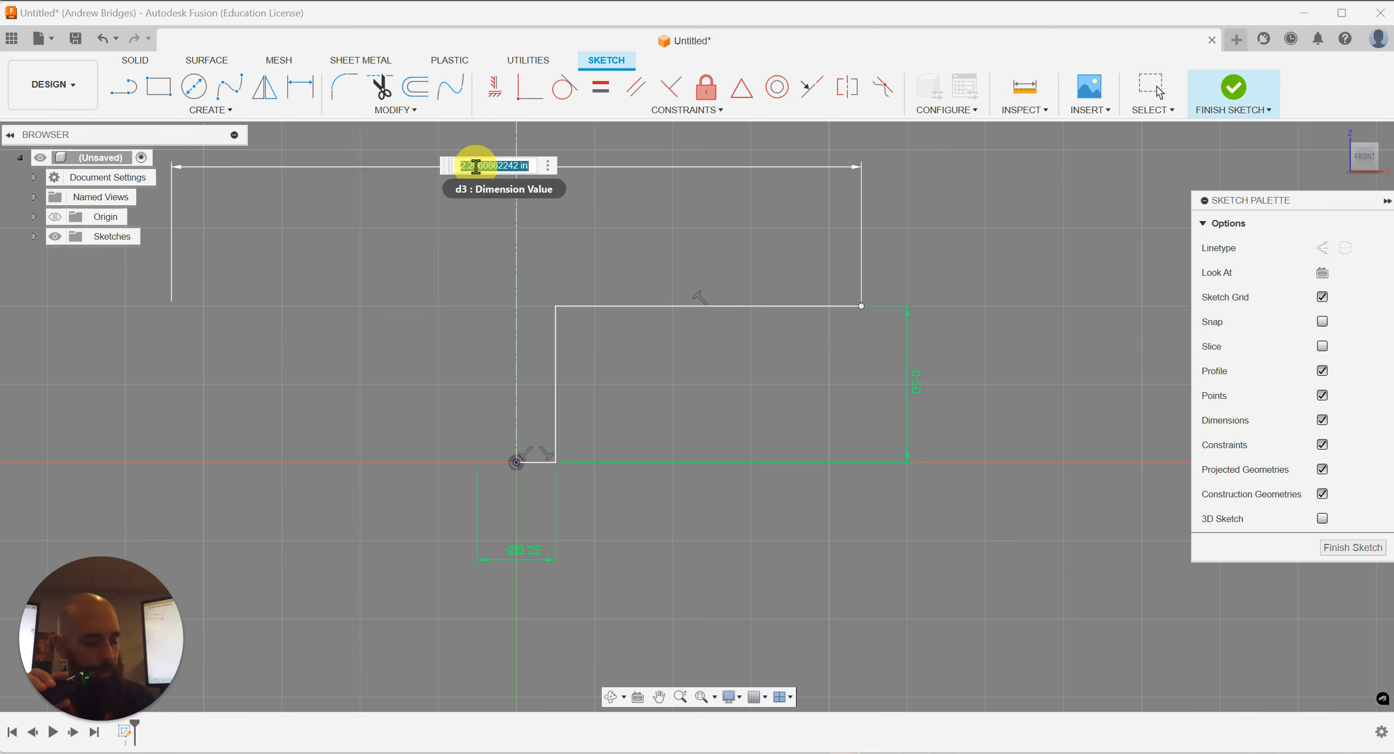
key(BackSpace)
key(Return)
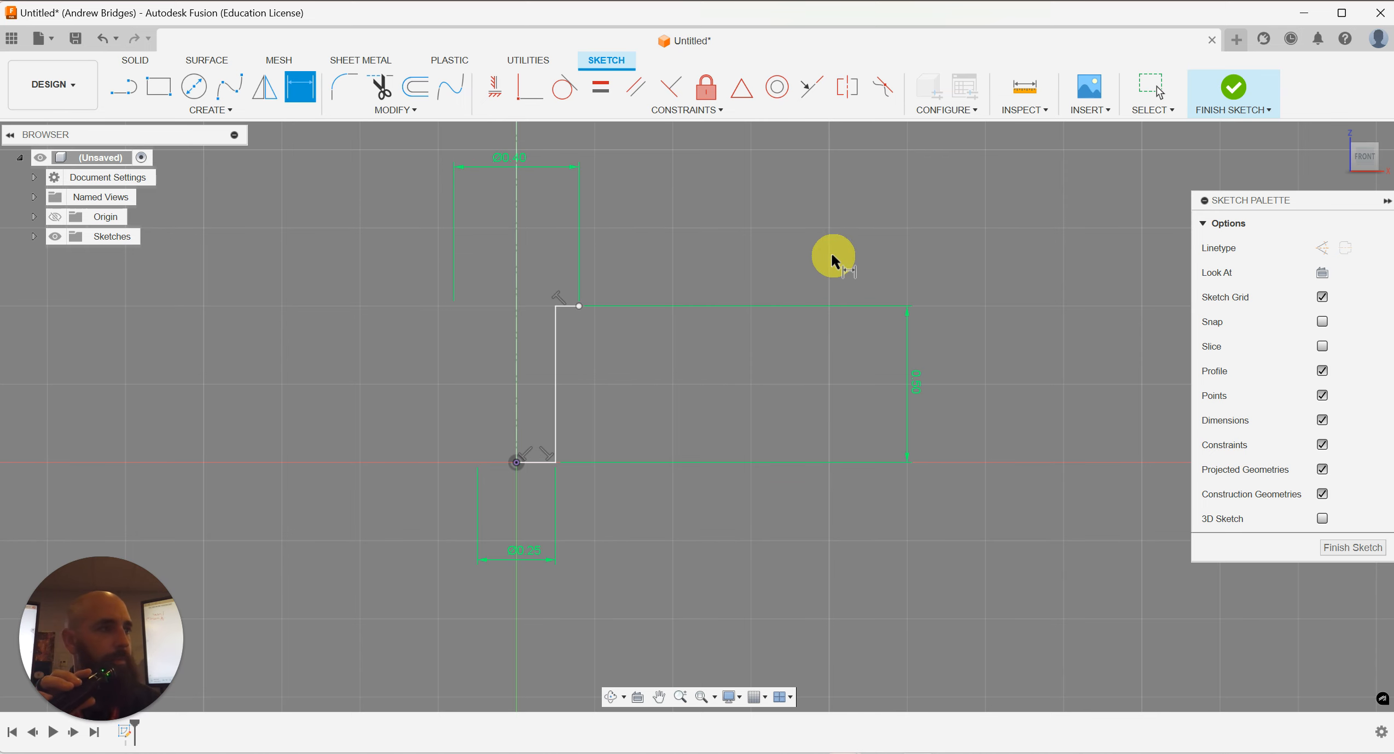
middle_drag(723, 291, 732, 352)
scroll(680, 355, down, 1)
scroll(678, 353, up, 3)
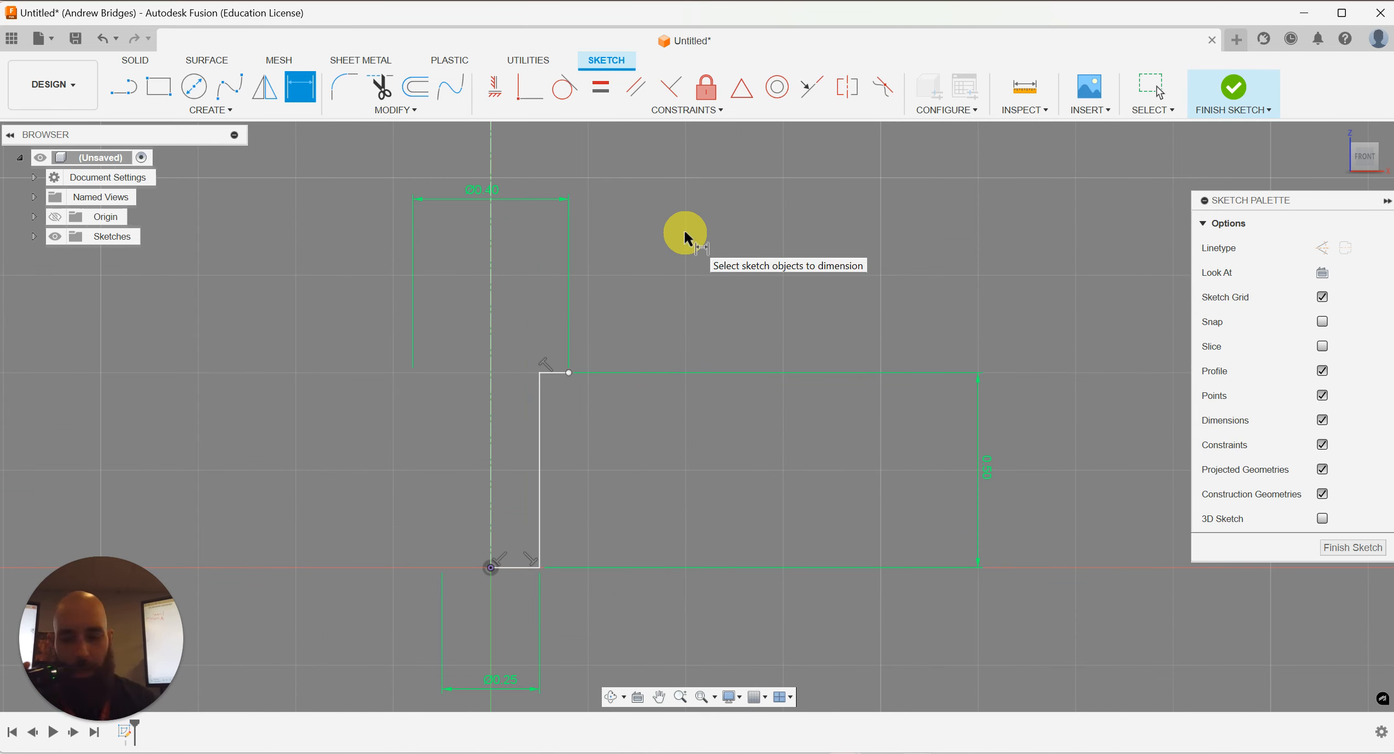
key(Escape)
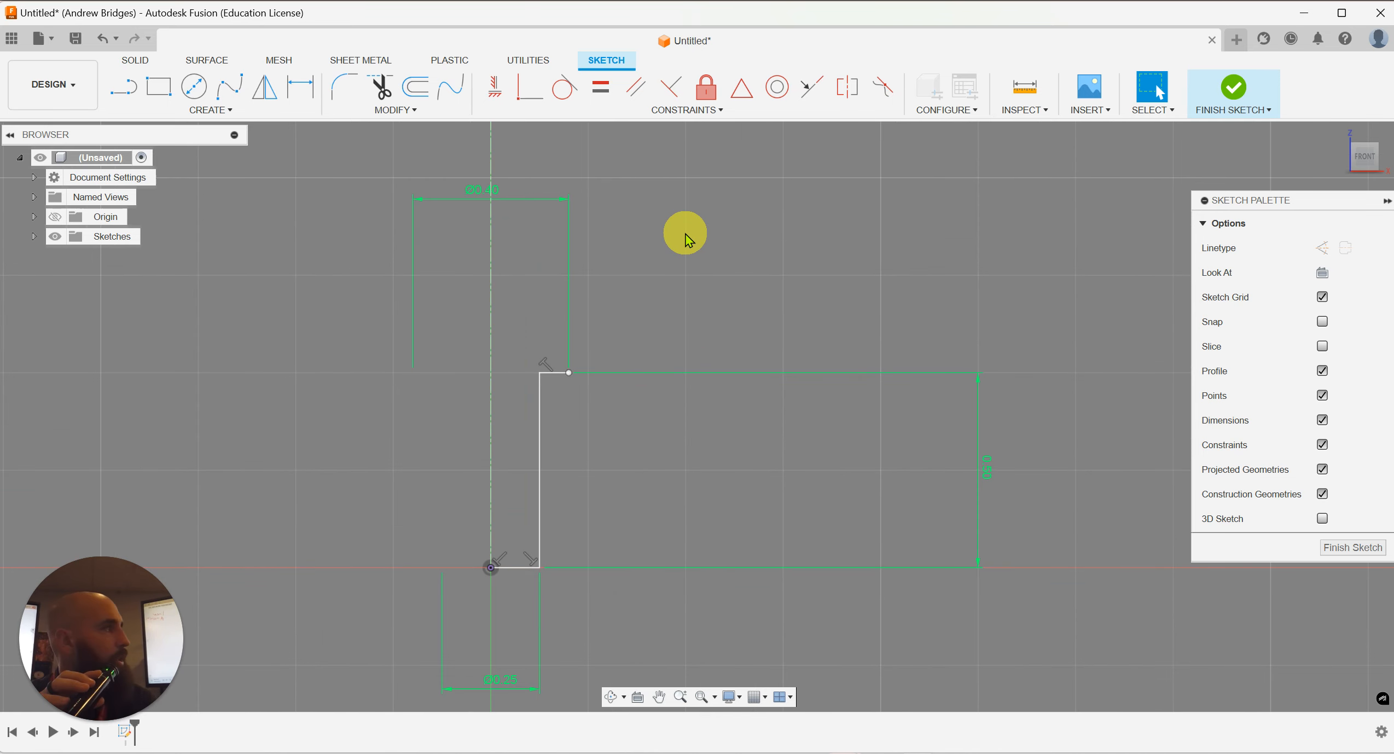
Step: Try a center point arc centered on the centerline, from the upper line's outer end to the centerline, and undo it
click(205, 111)
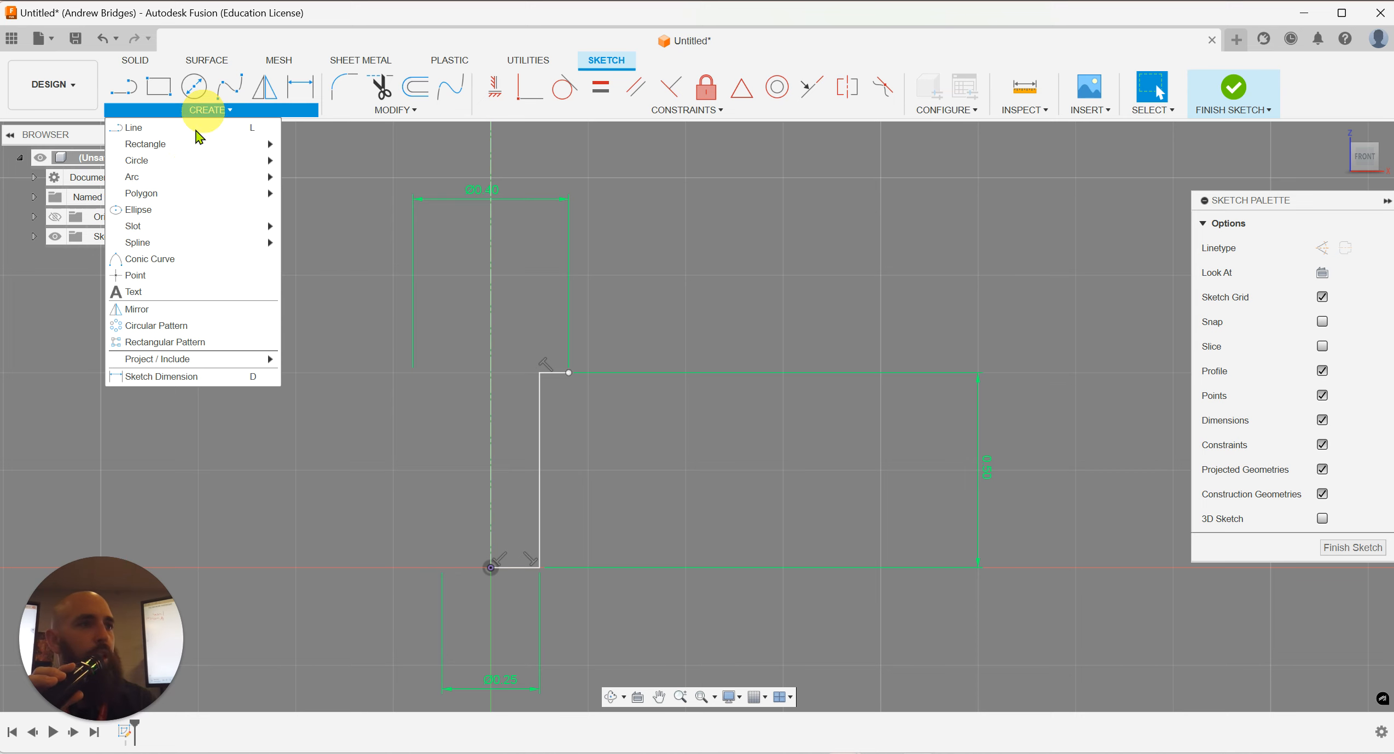
mouse_move(187, 182)
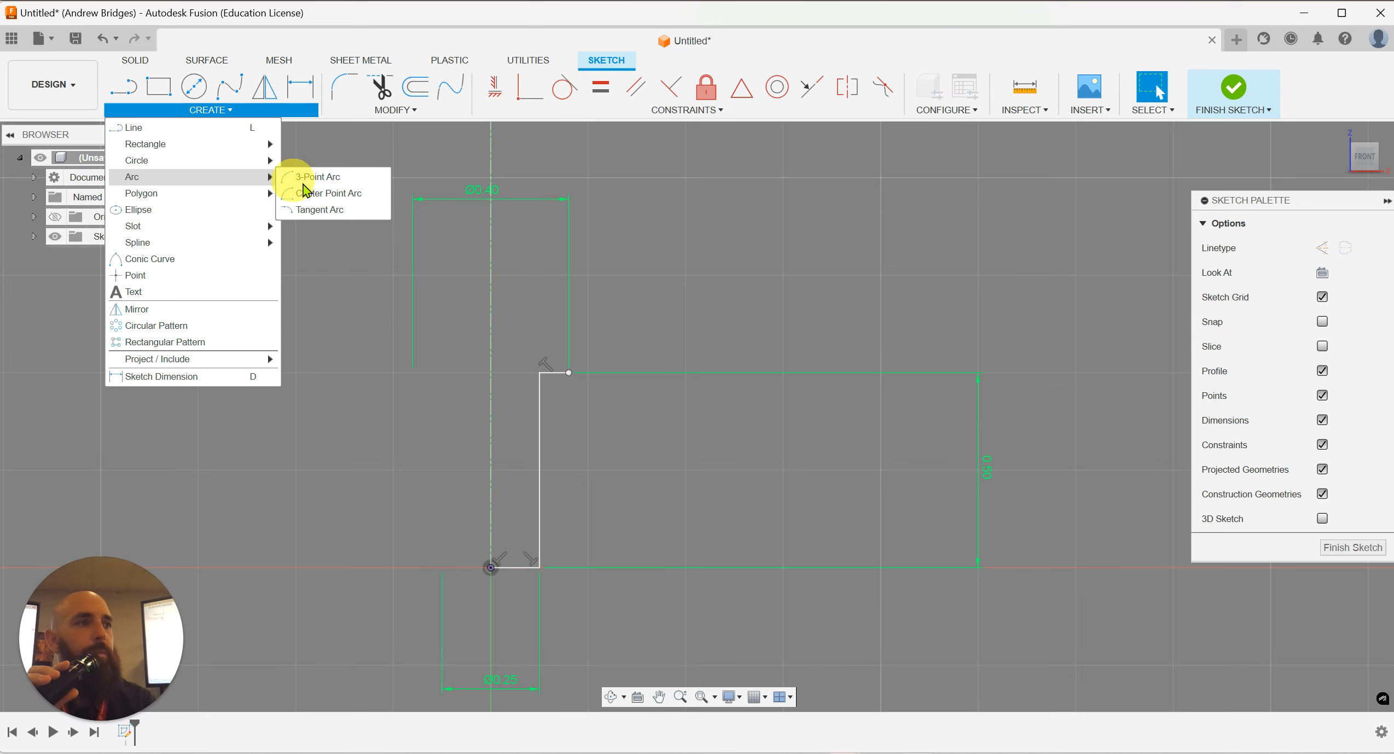
click(329, 197)
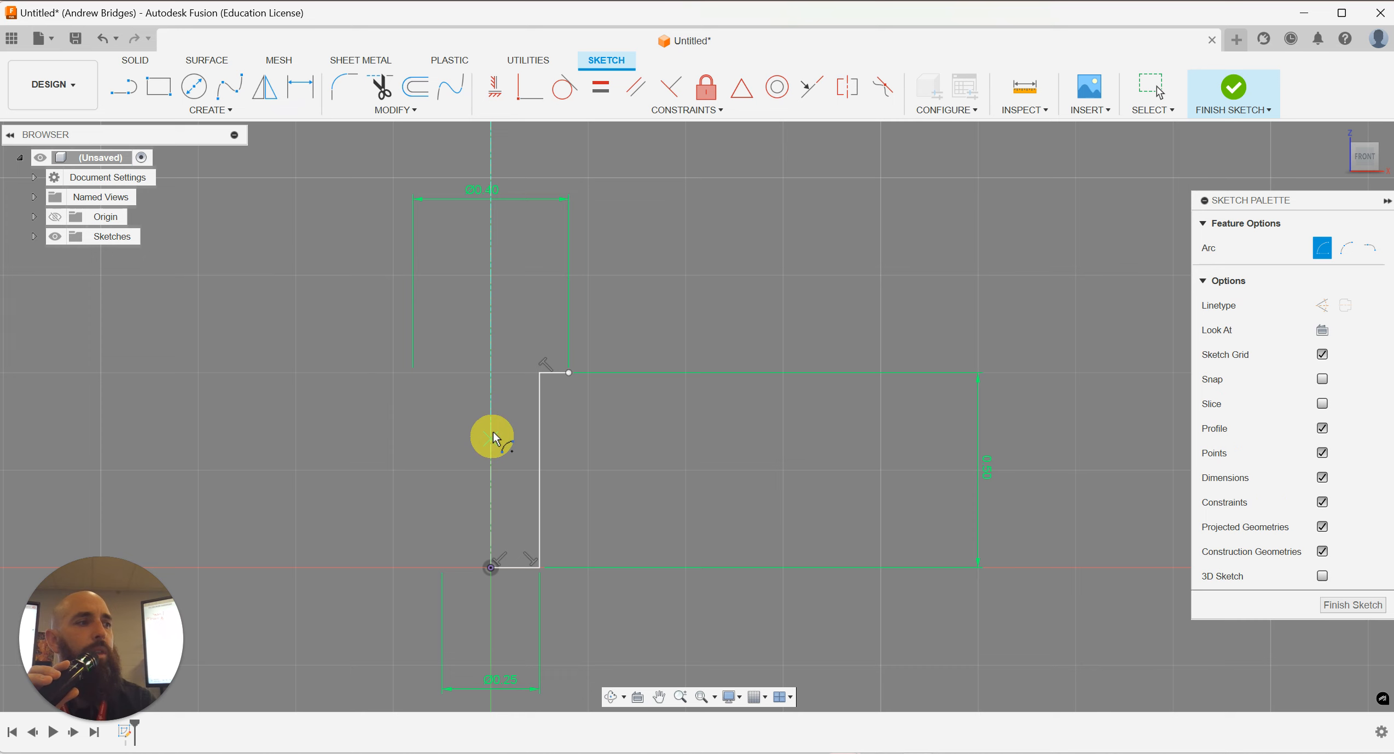
click(491, 401)
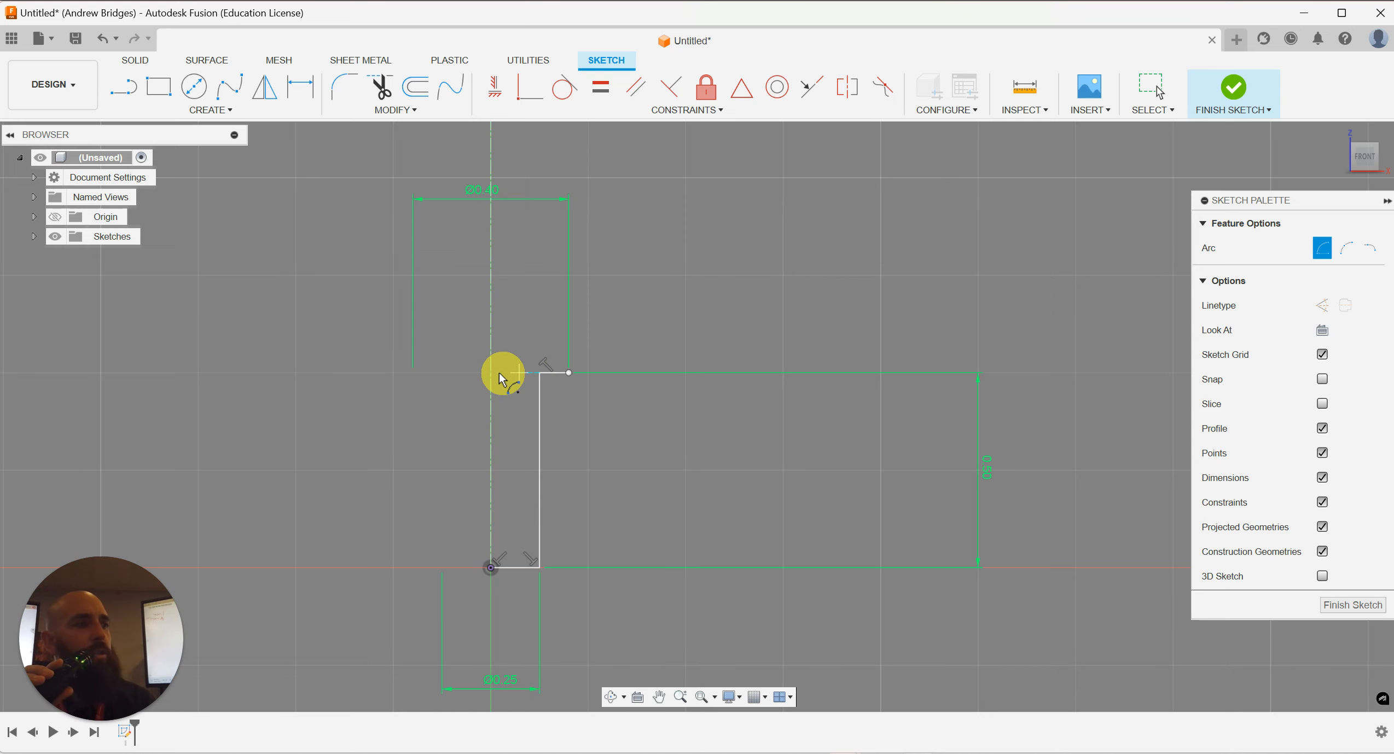
click(491, 407)
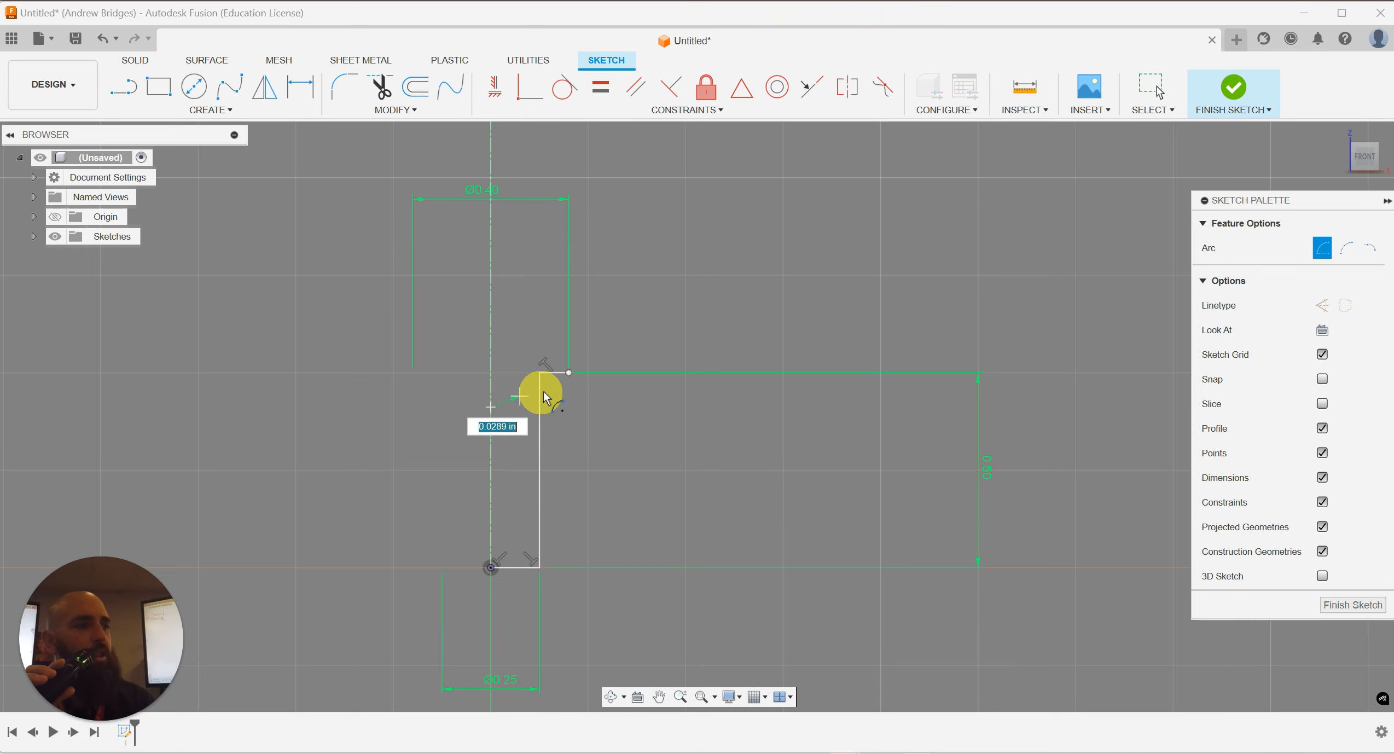
click(569, 374)
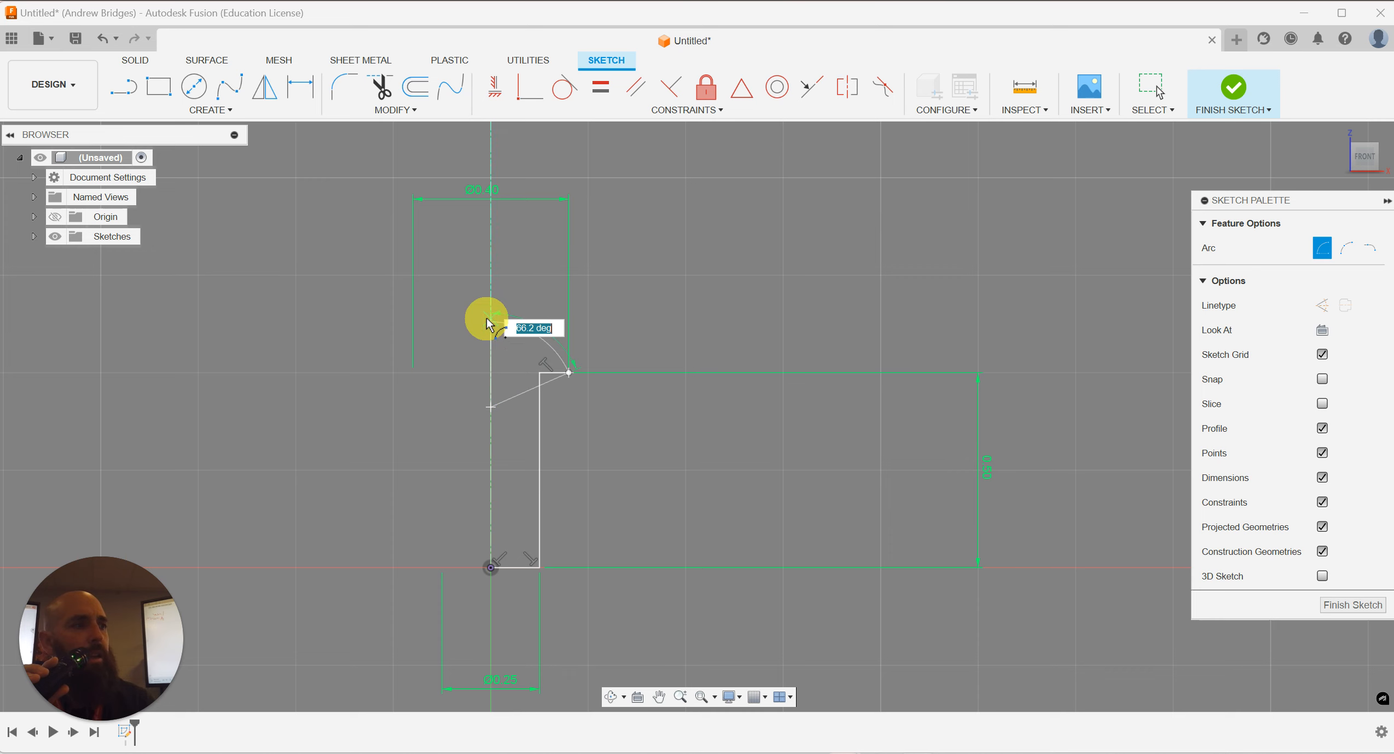
click(491, 322)
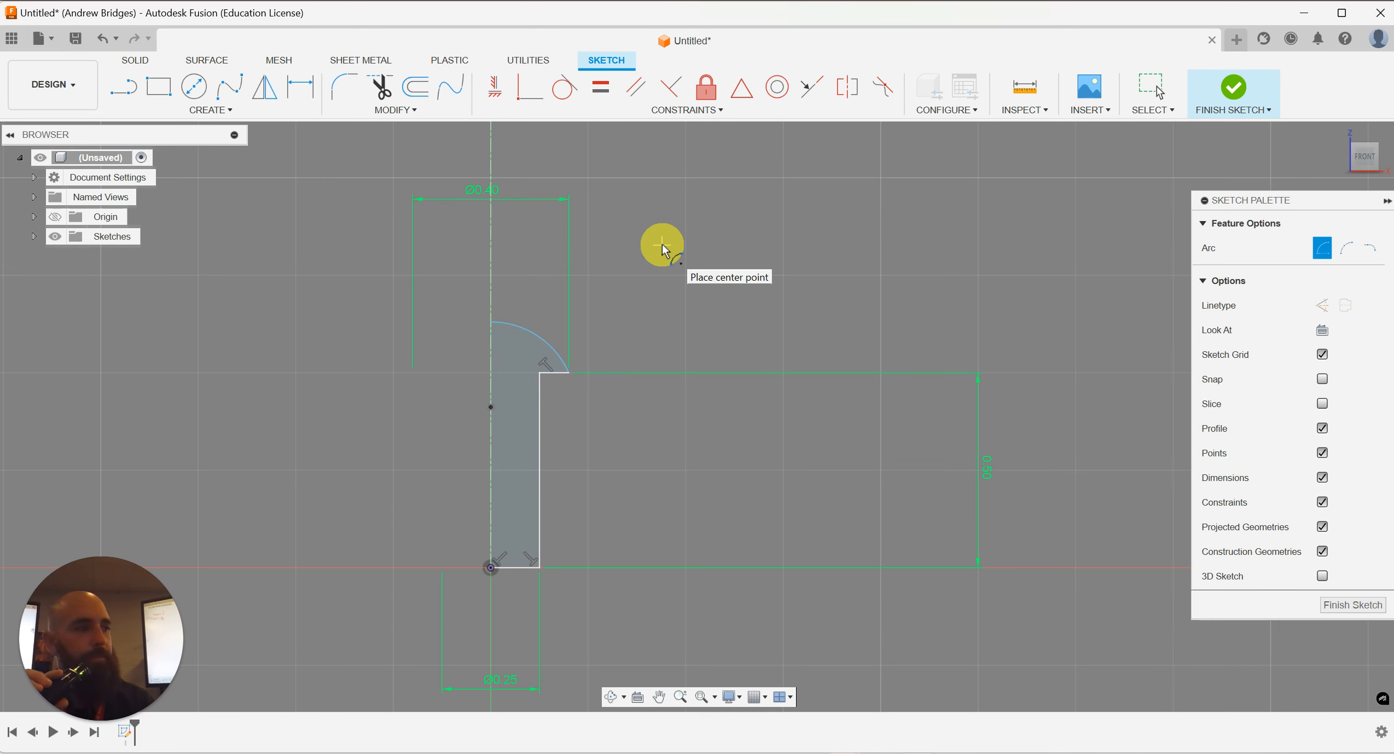
key(Escape)
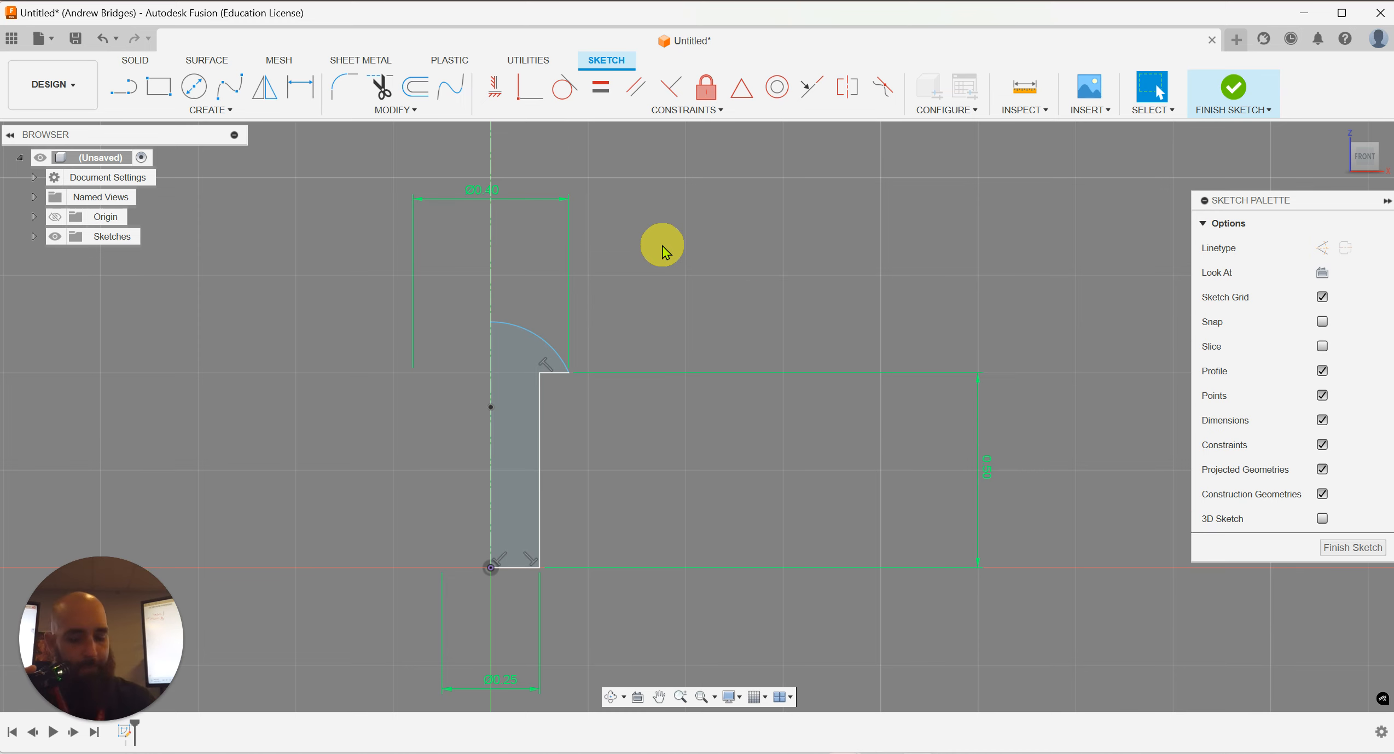
key(ctrl+z)
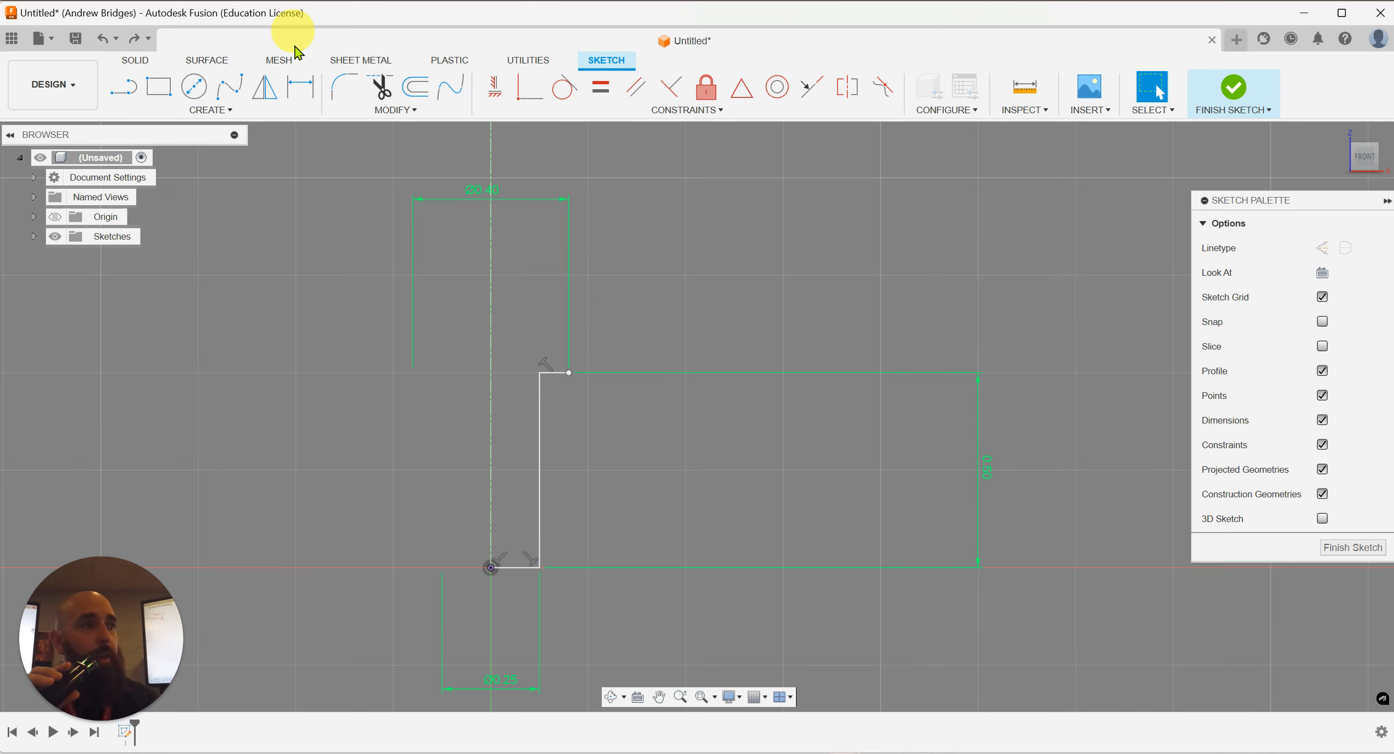
Step: Draw a center point arc of about 0.21 in radius, centered on the centerline, from the upper line's outer end up to the centerline
click(222, 110)
mouse_move(203, 183)
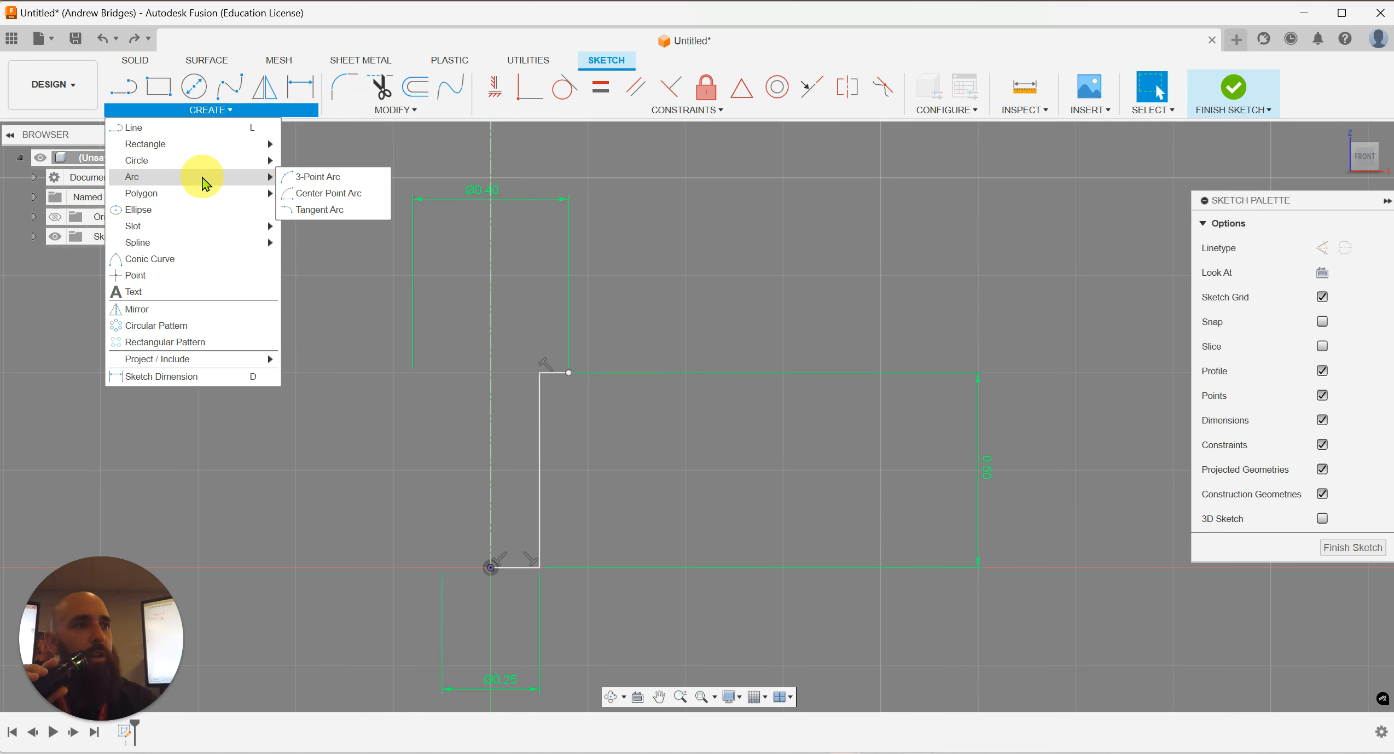
click(311, 193)
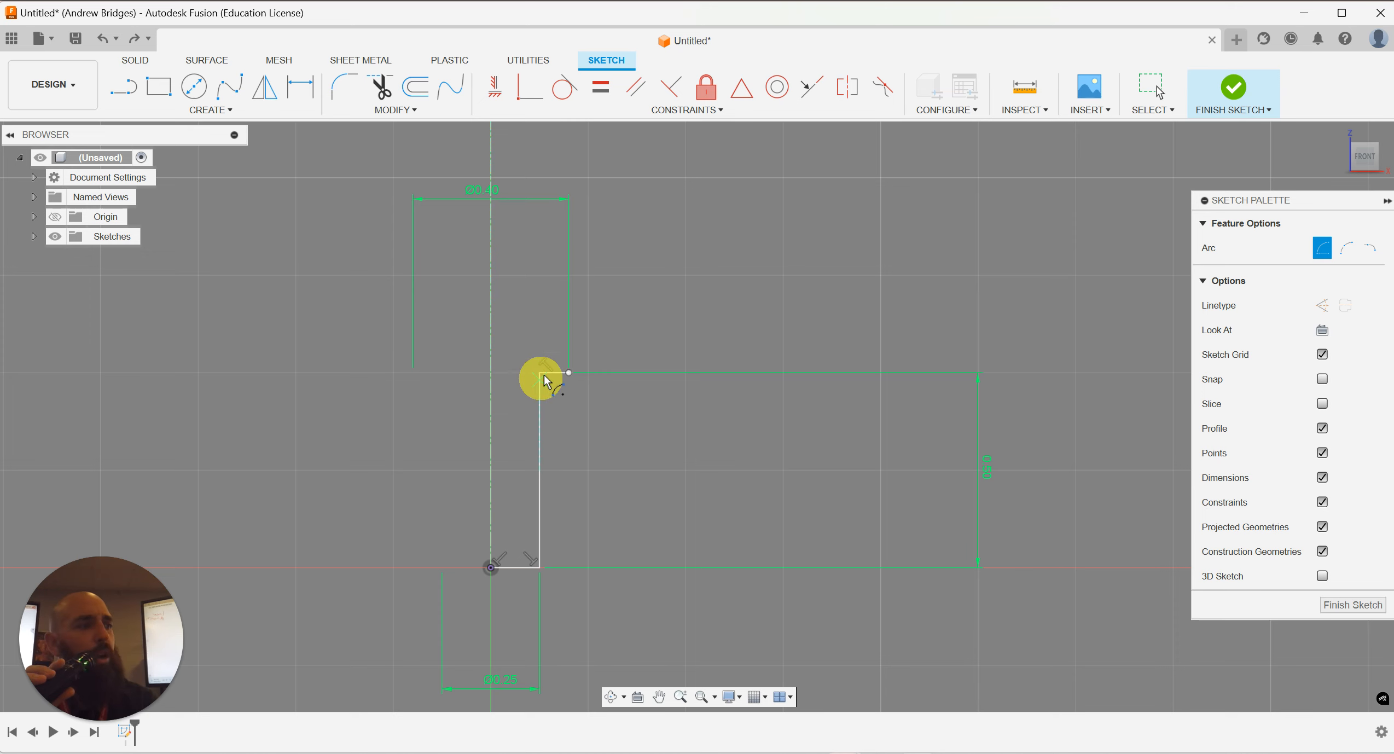
click(492, 399)
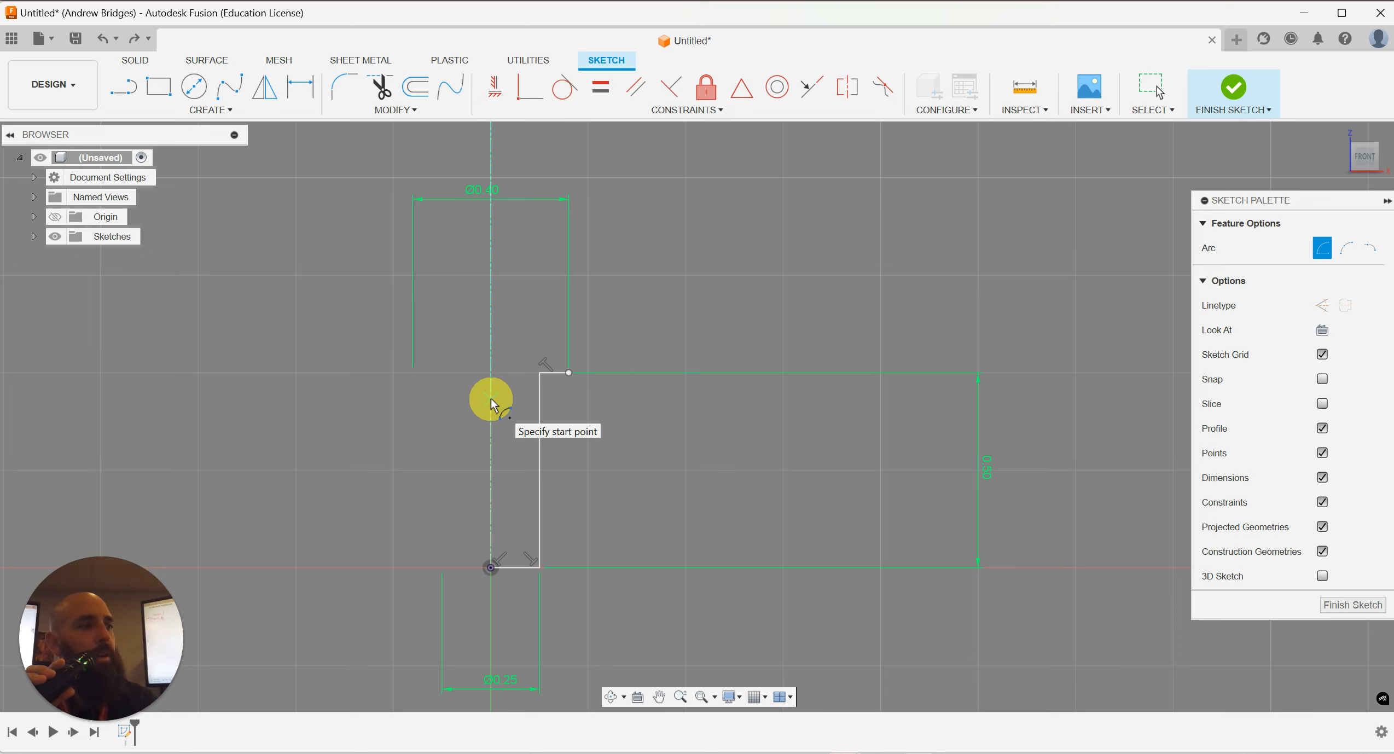
click(570, 374)
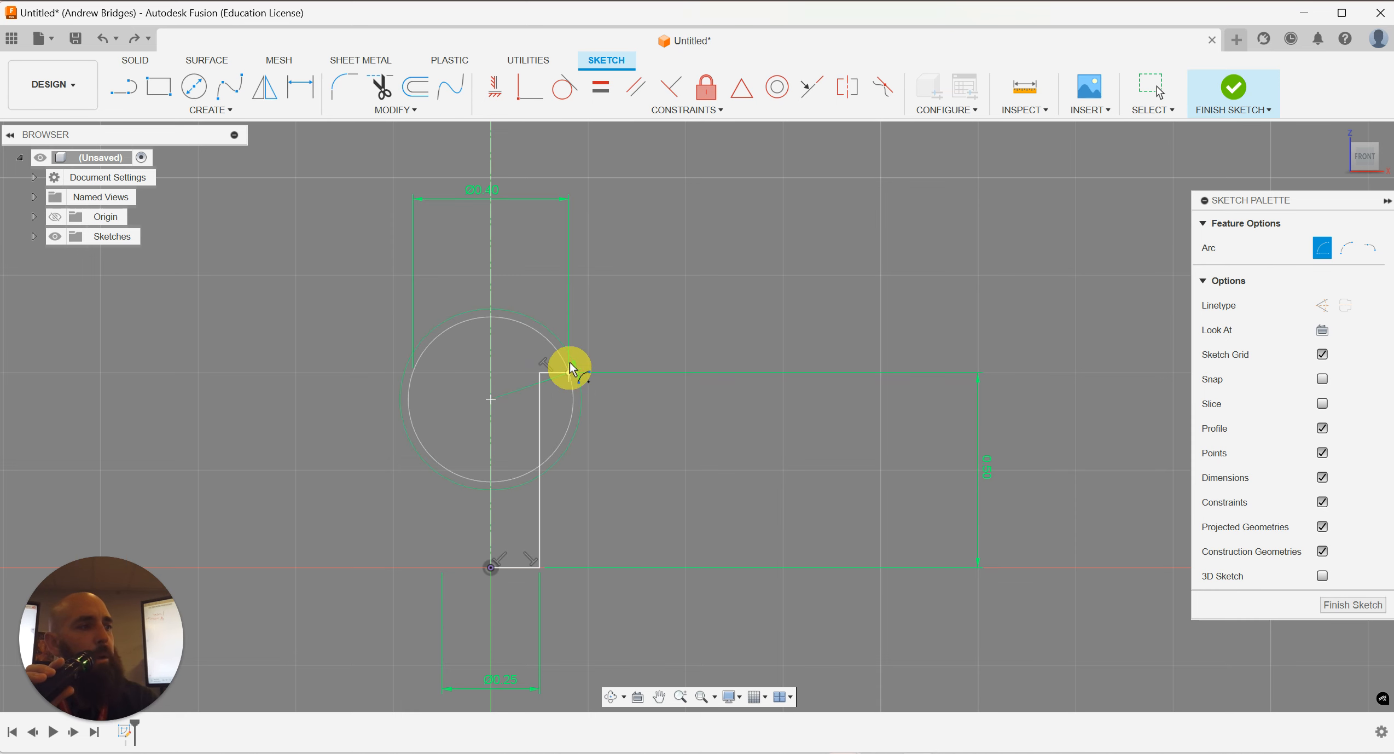
click(492, 316)
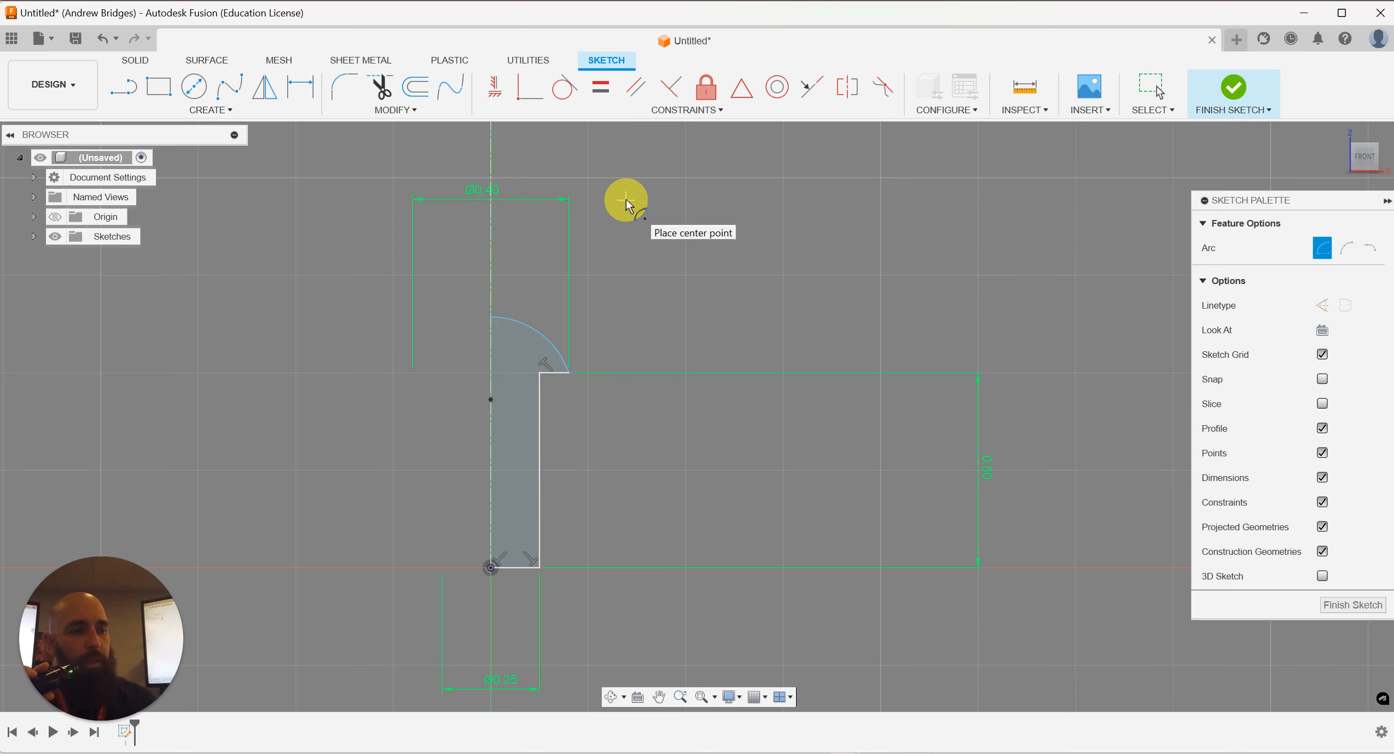
key(Escape)
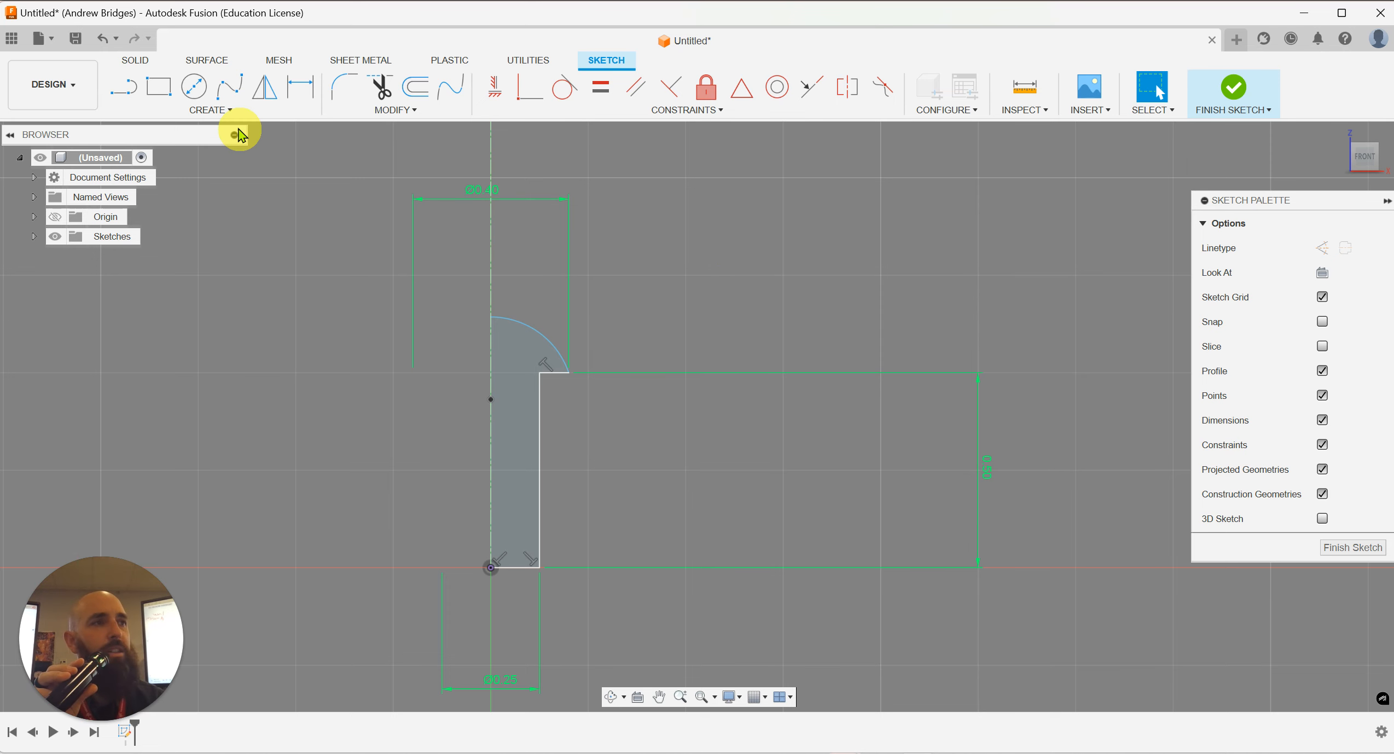
Step: Dimension the top arc's radius as 0.208 in, with the dimension placed outside the profile
click(309, 97)
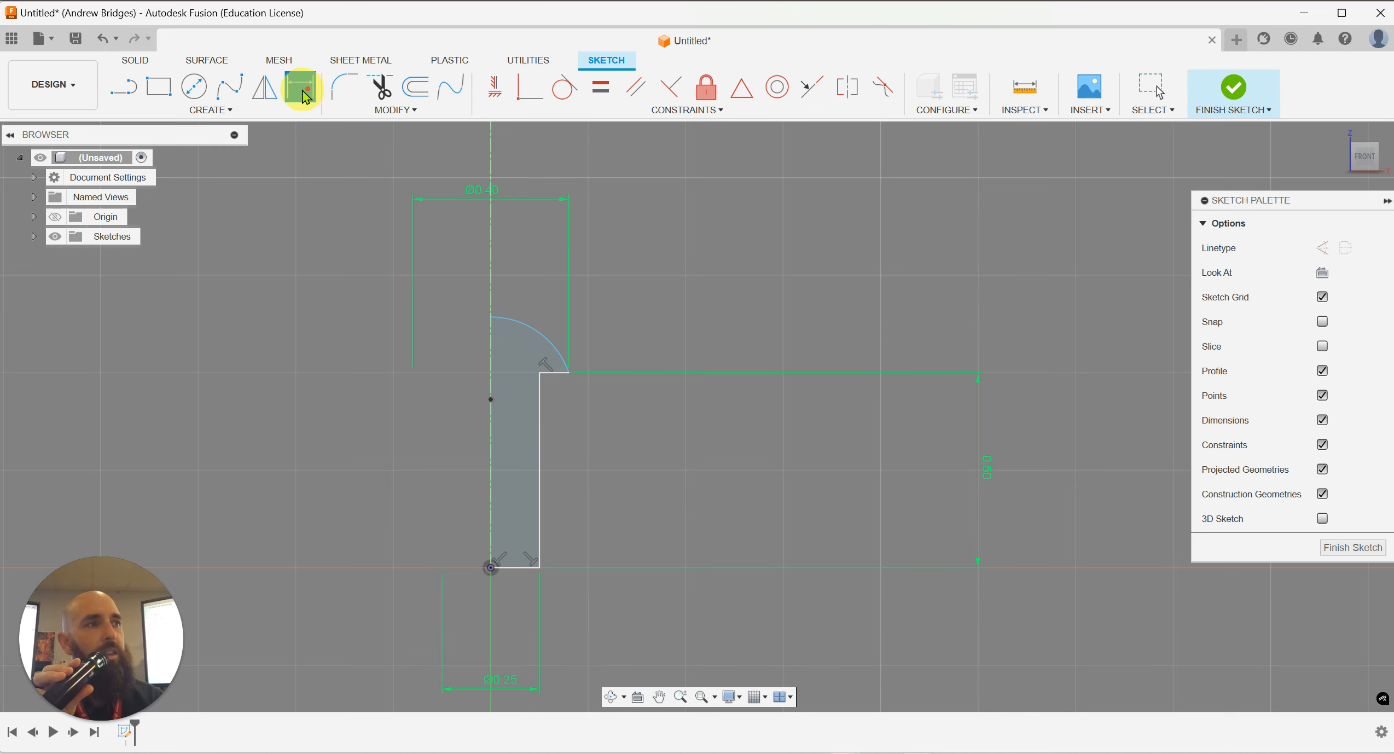
click(539, 332)
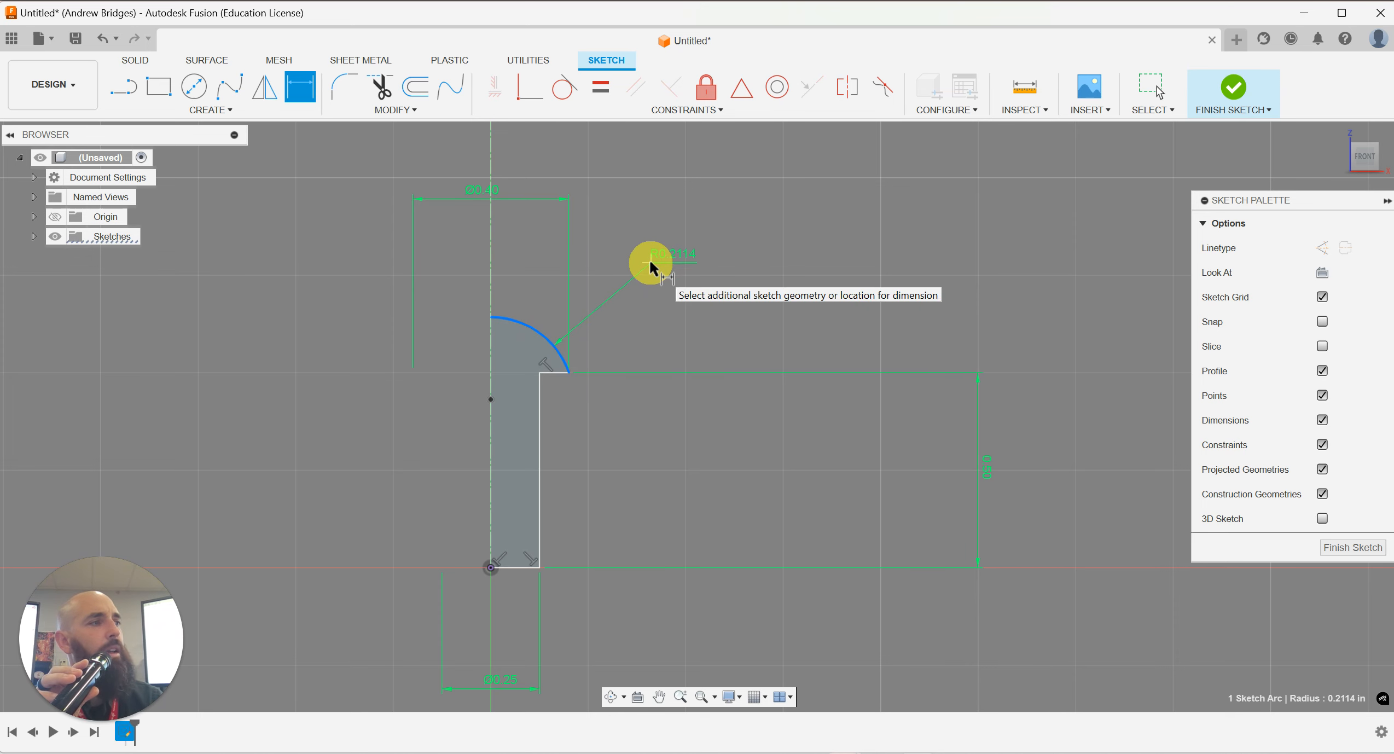
click(650, 264)
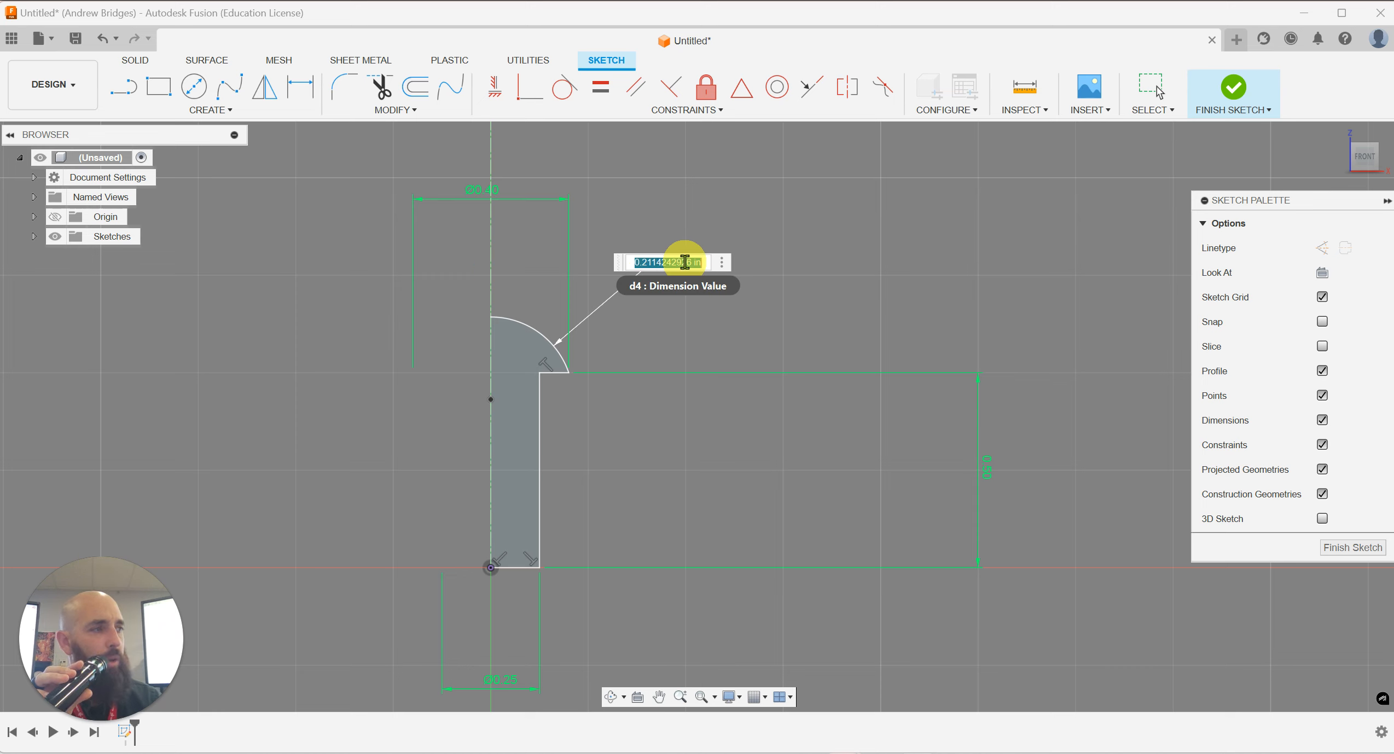
key(BackSpace)
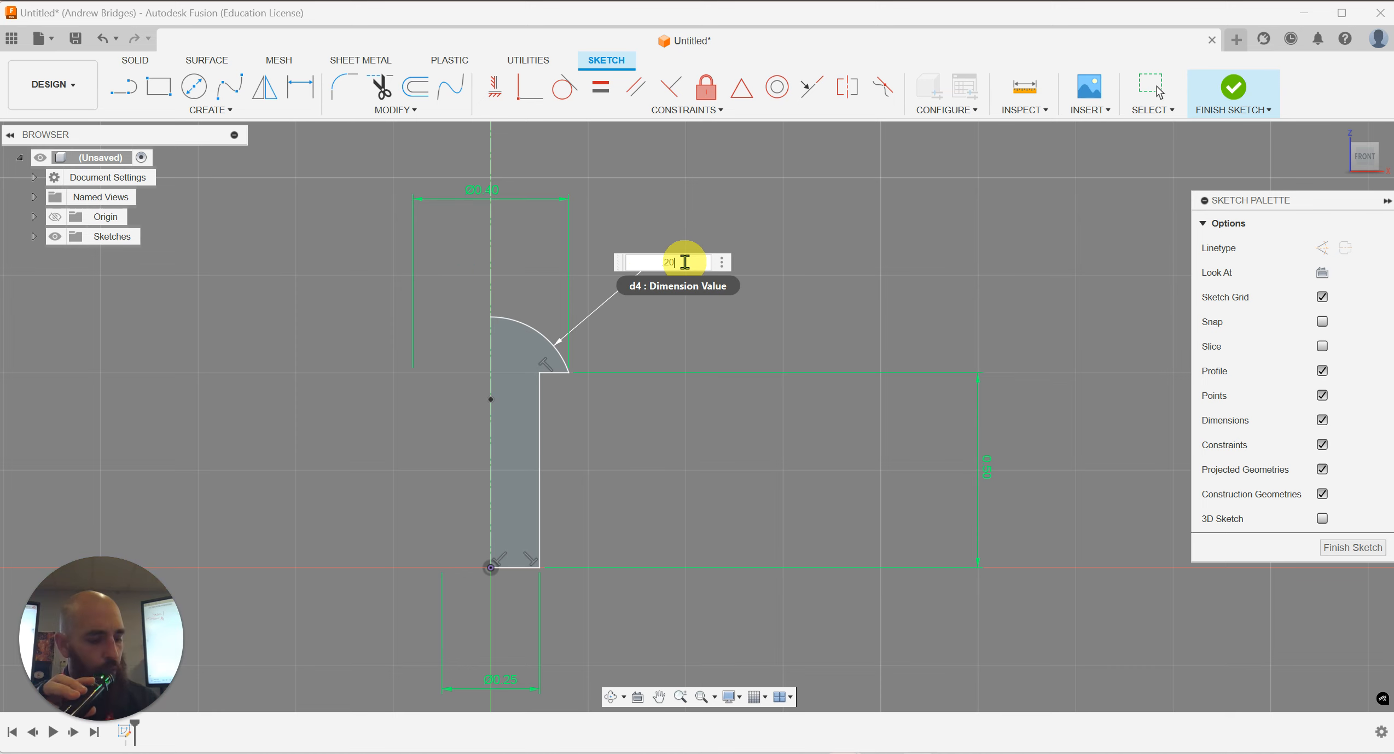
key(Return)
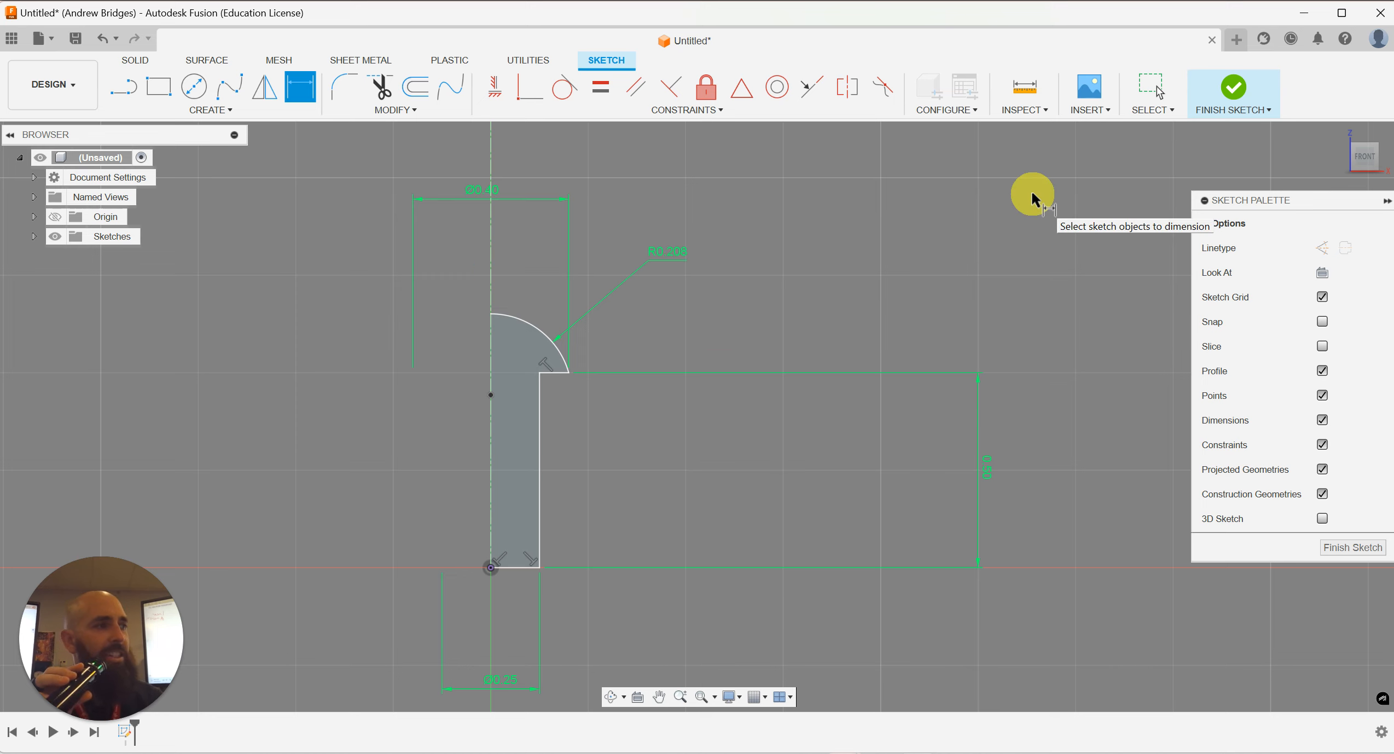
key(Escape)
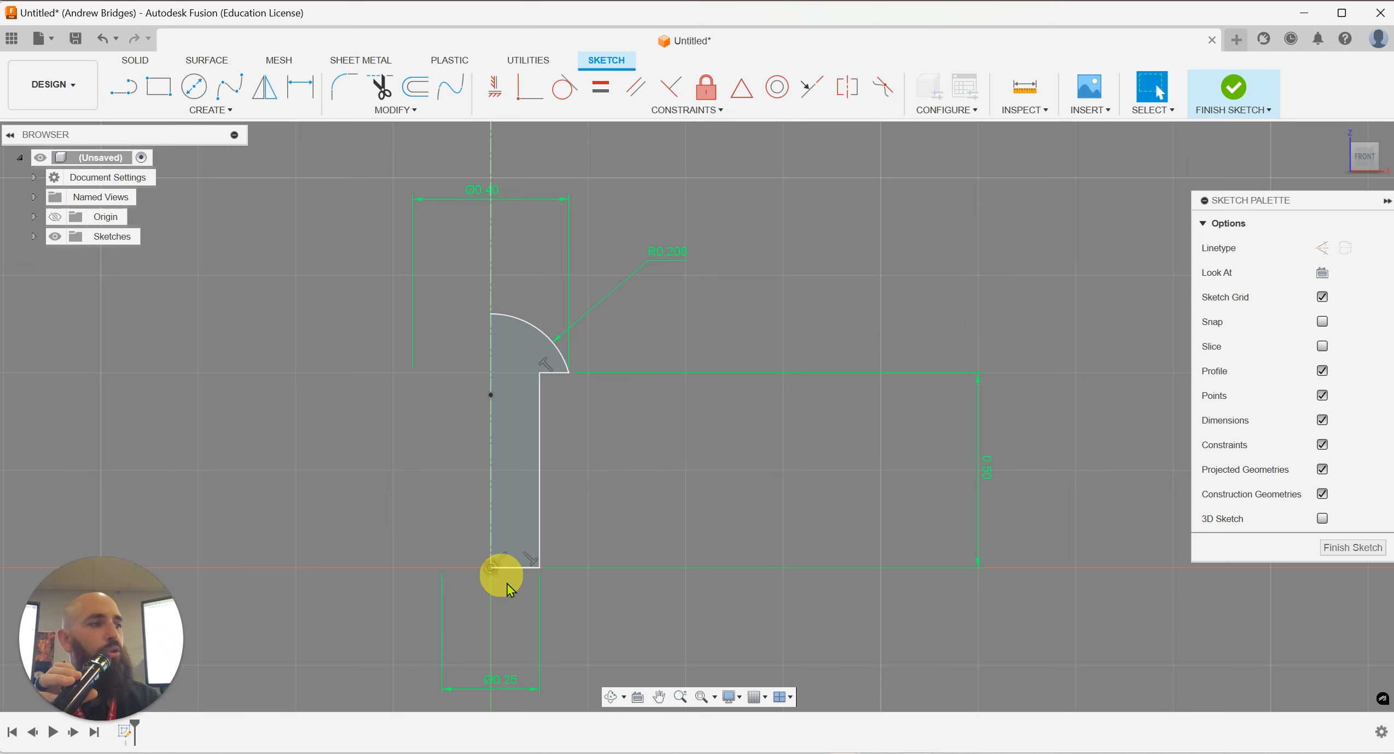
Step: Select the profile's arc, short upper line, vertical line and bottom line in turn to review the outline
click(547, 322)
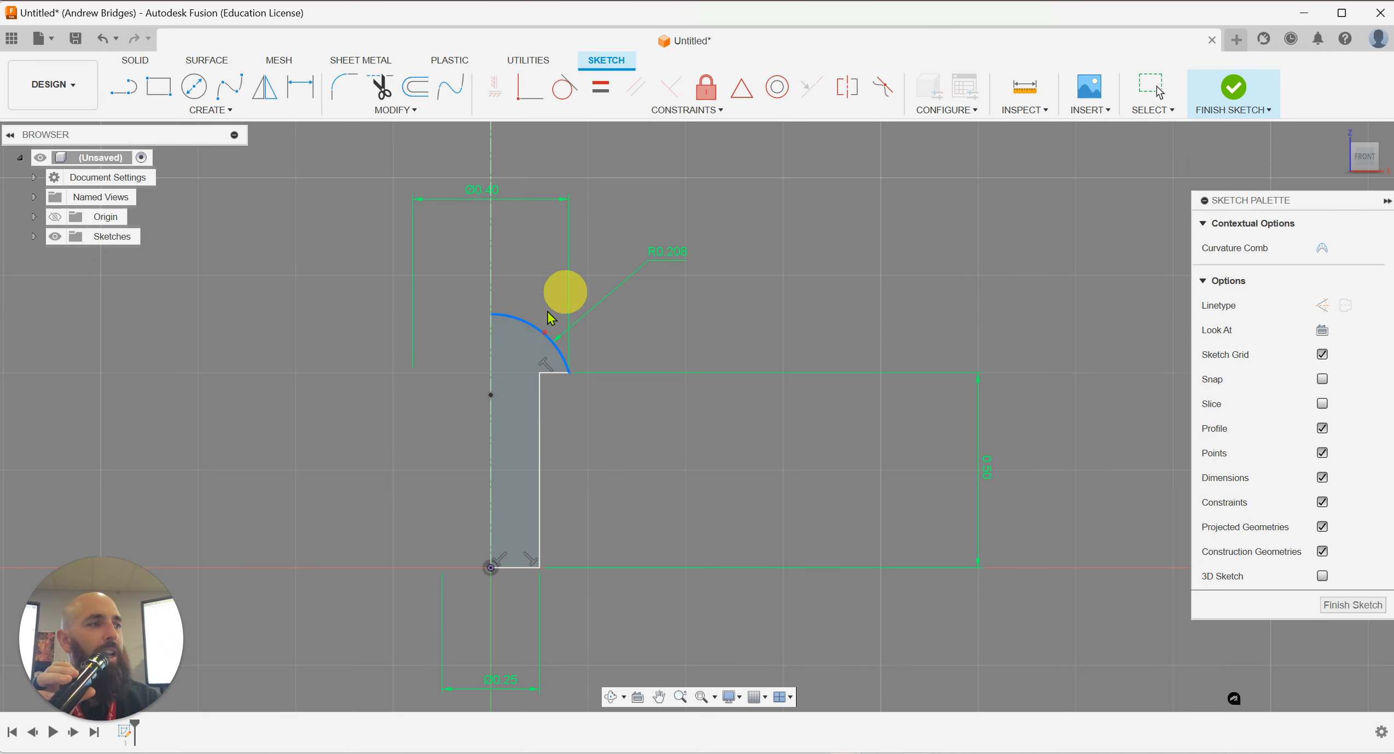
click(556, 373)
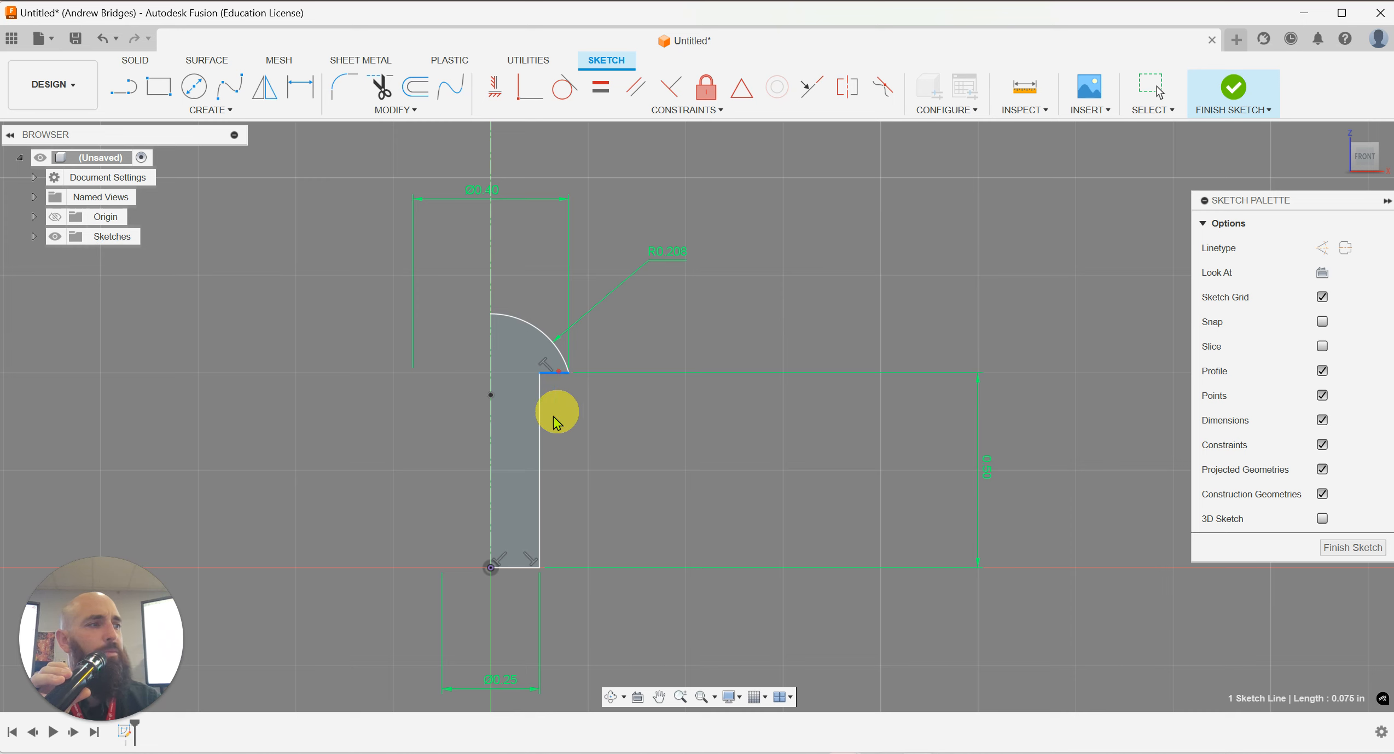
click(540, 428)
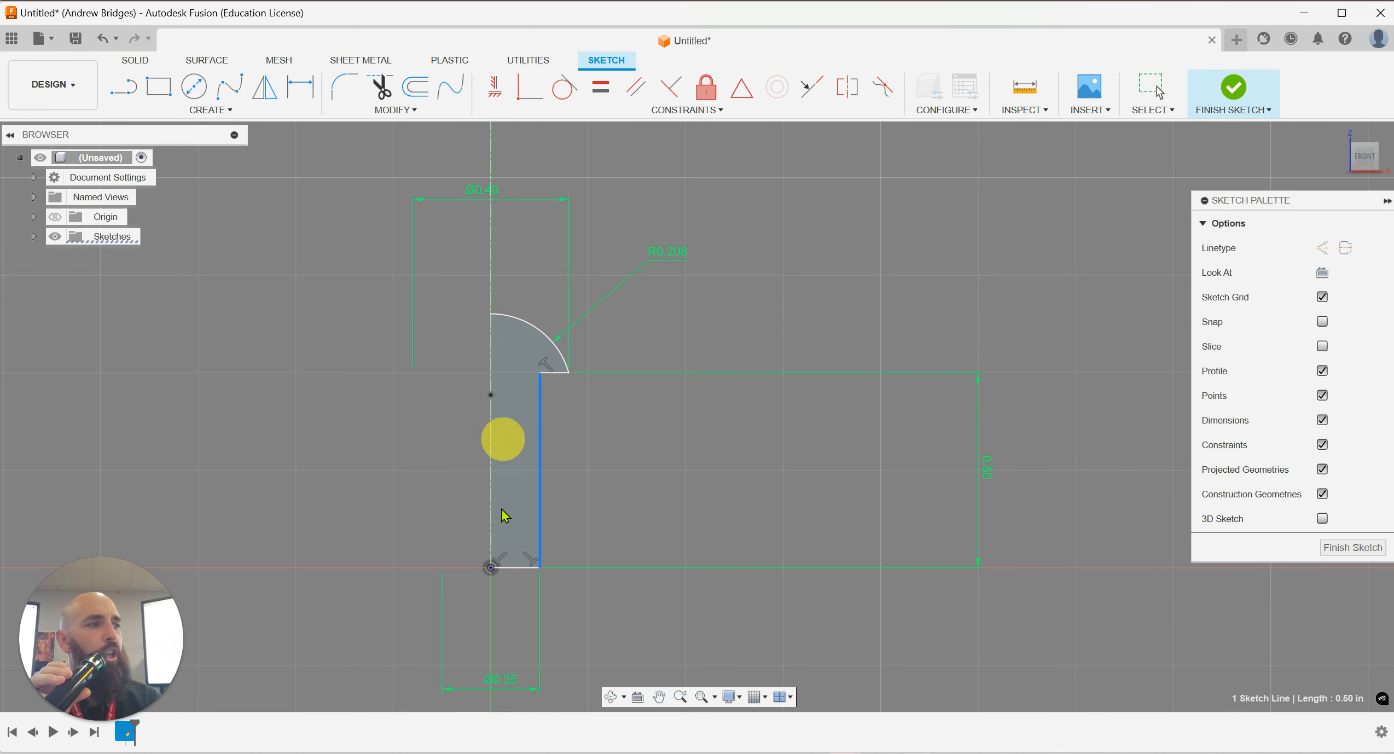
click(522, 567)
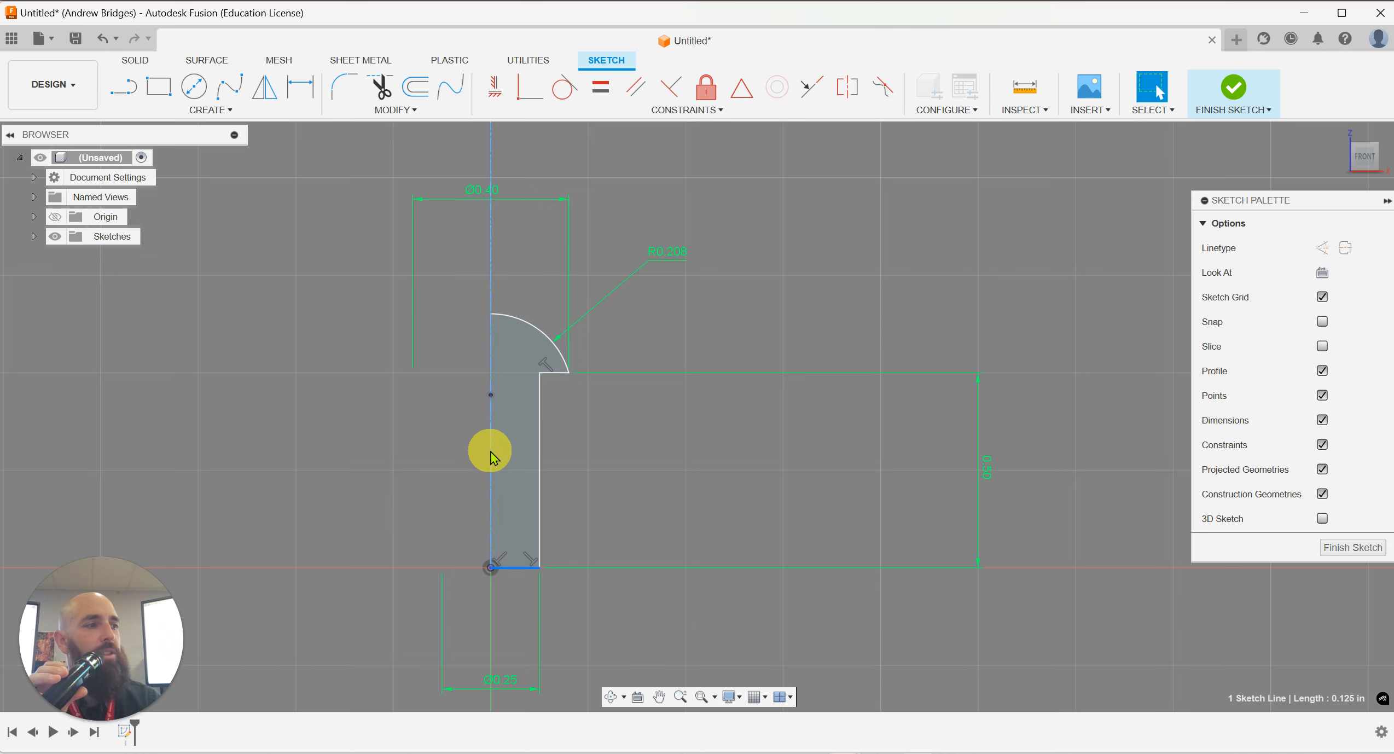
click(860, 266)
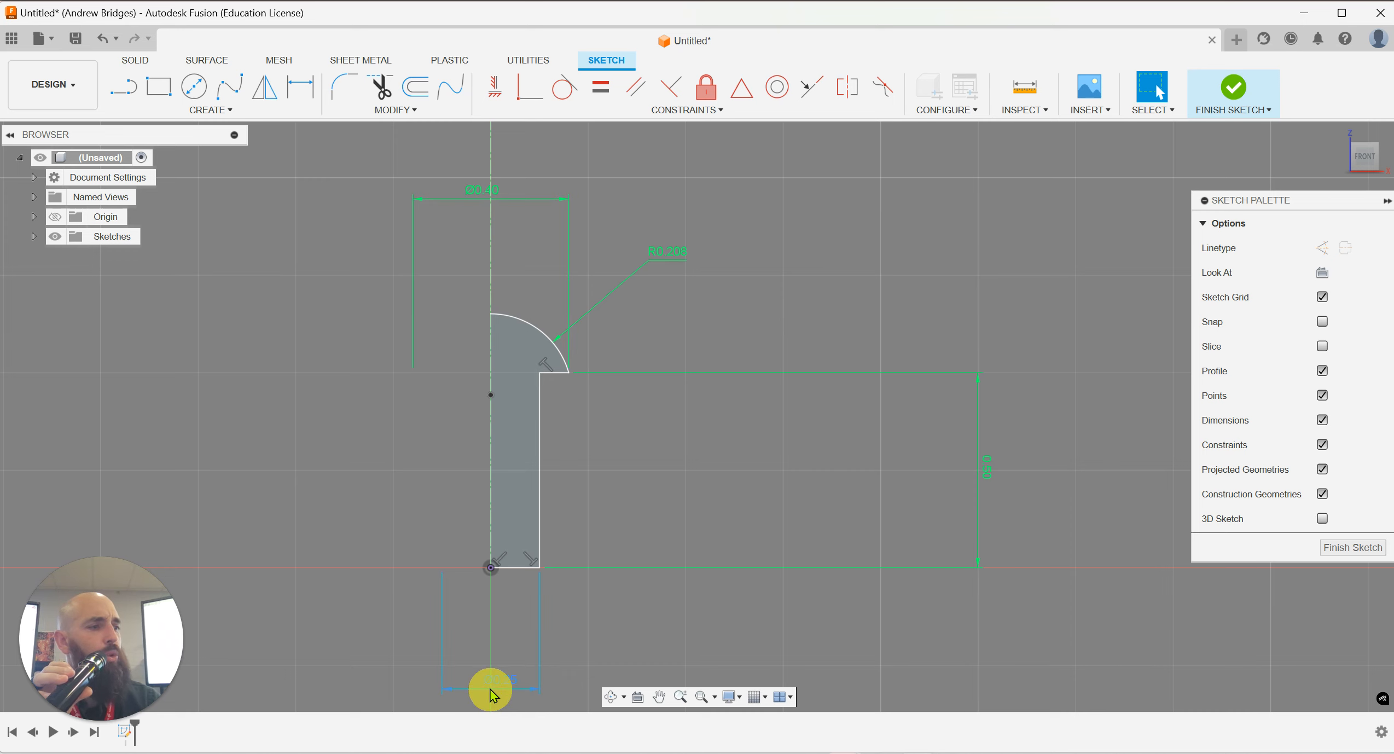
click(991, 472)
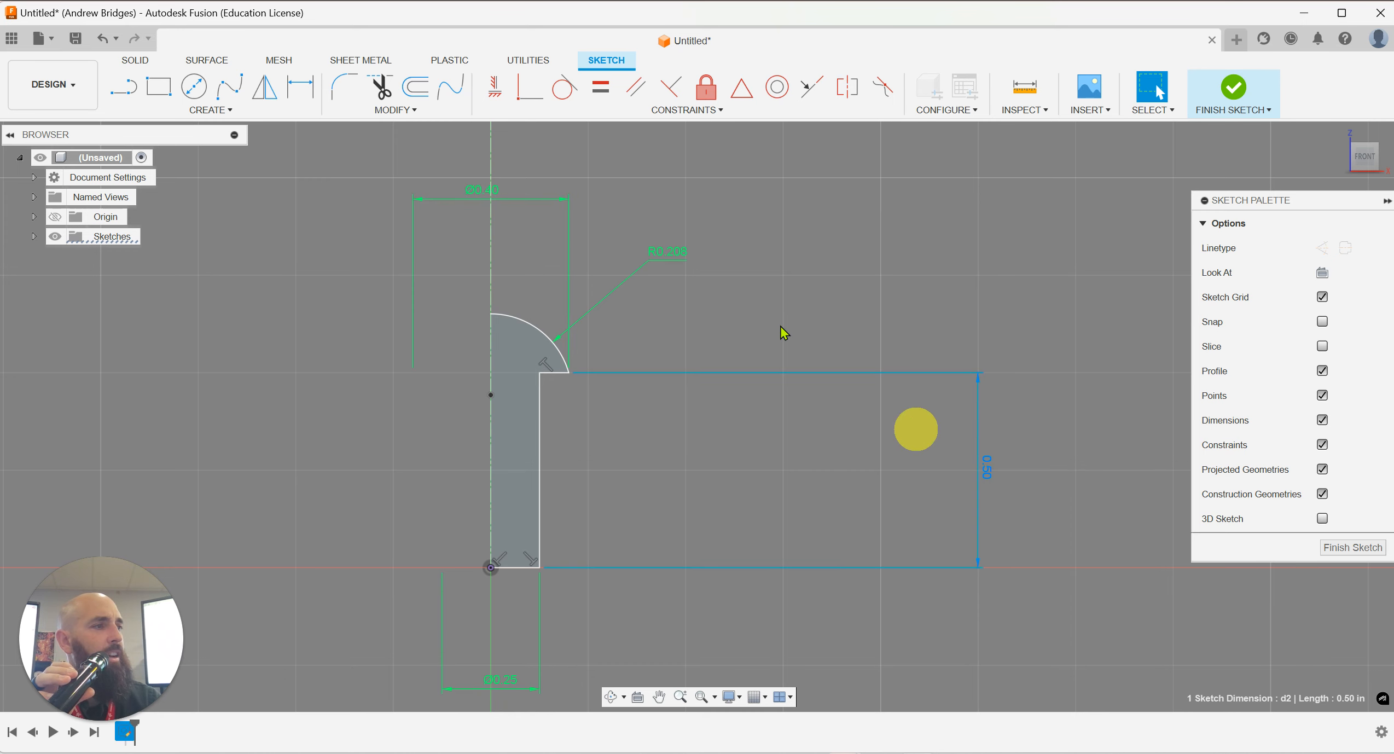
click(788, 266)
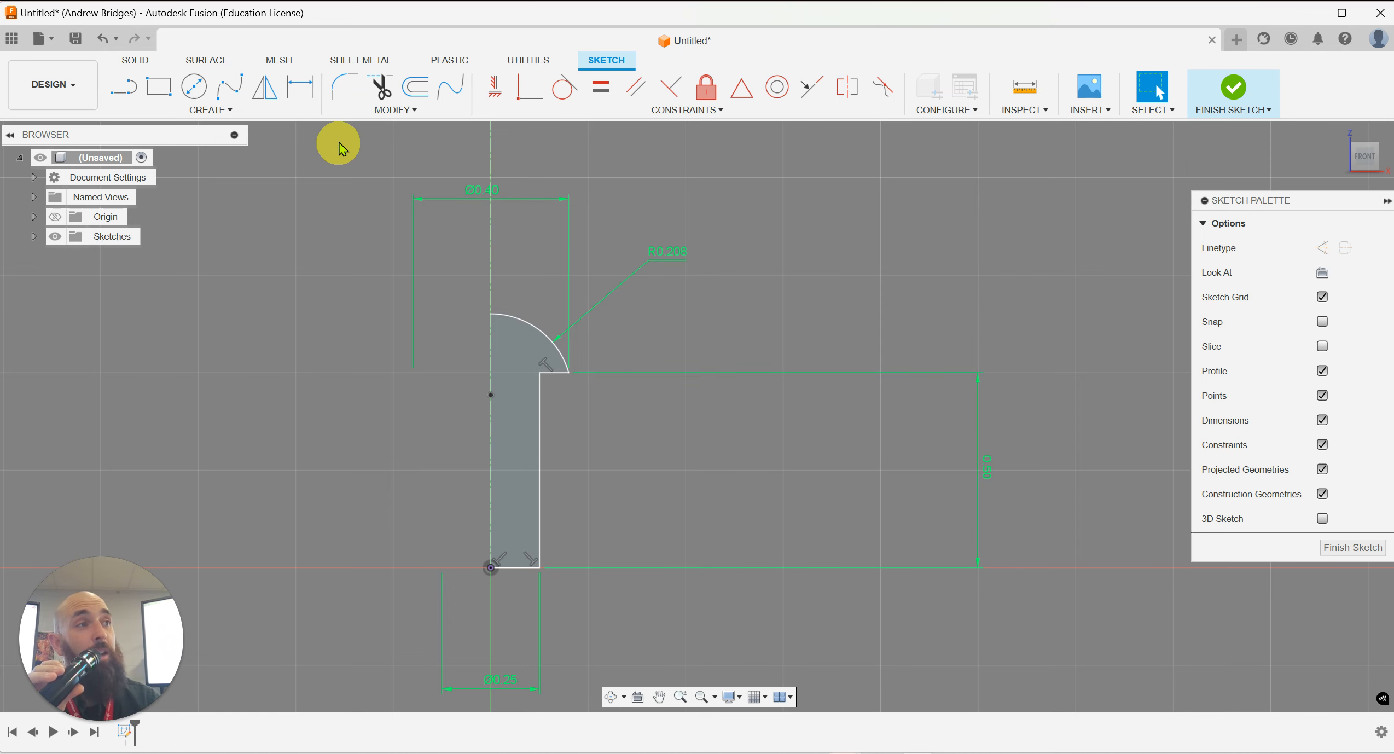
Step: Add a driven overall height dimension from the bottom line to the arc's top endpoint, placed outside the 0.50 in height dimension
click(306, 95)
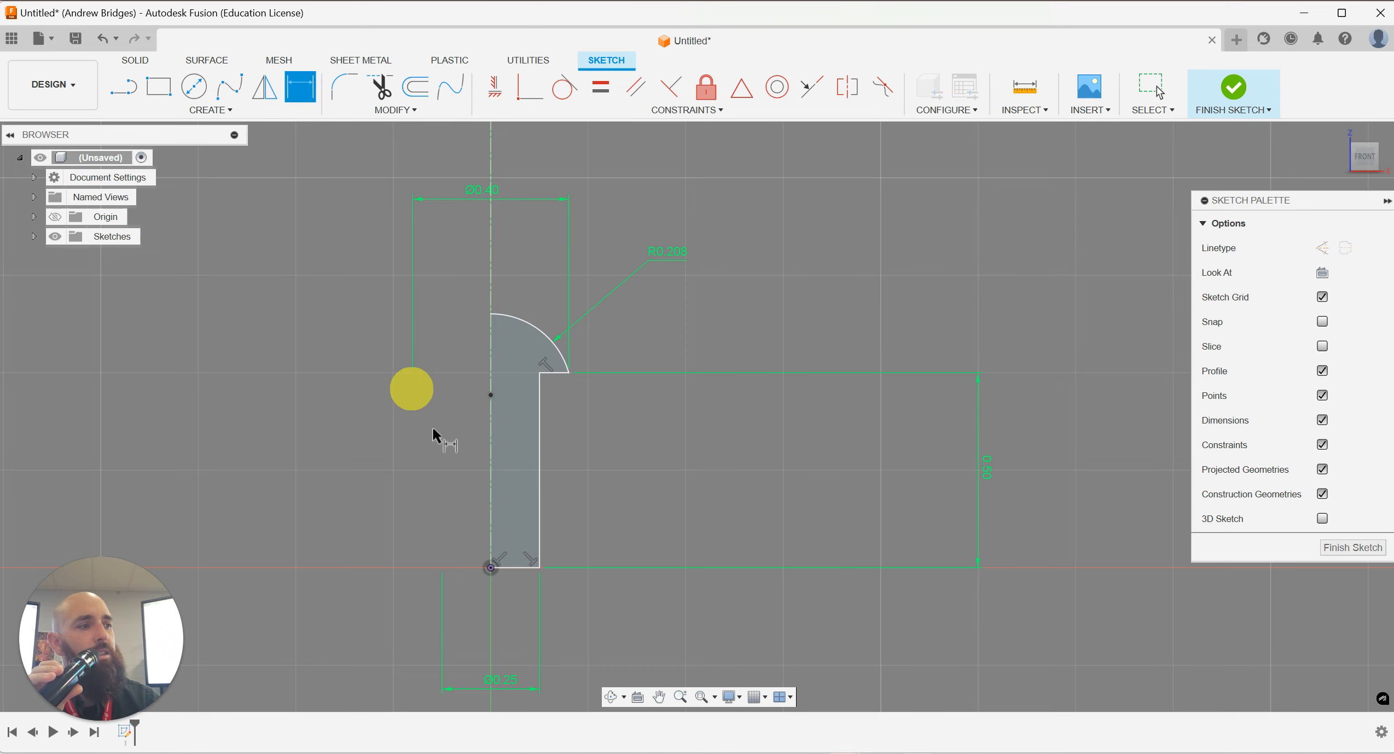
click(505, 567)
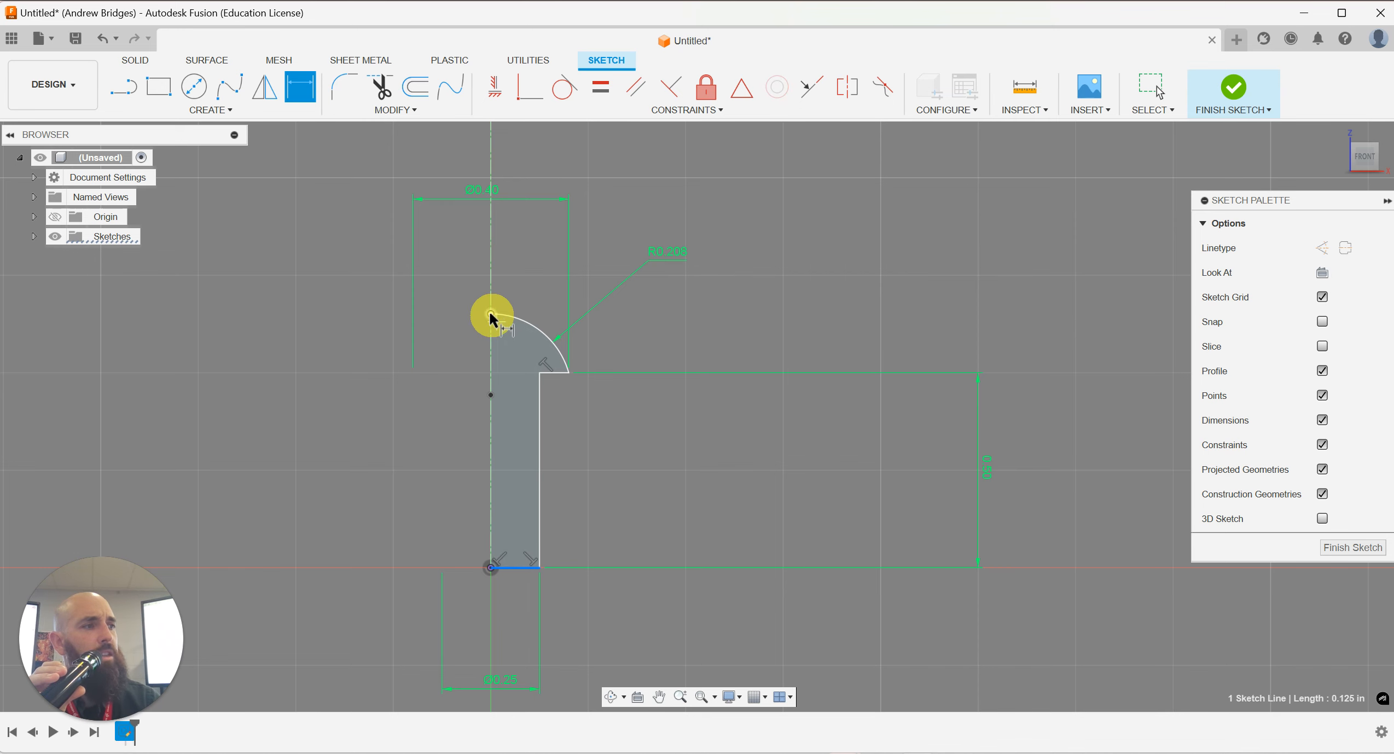
click(491, 315)
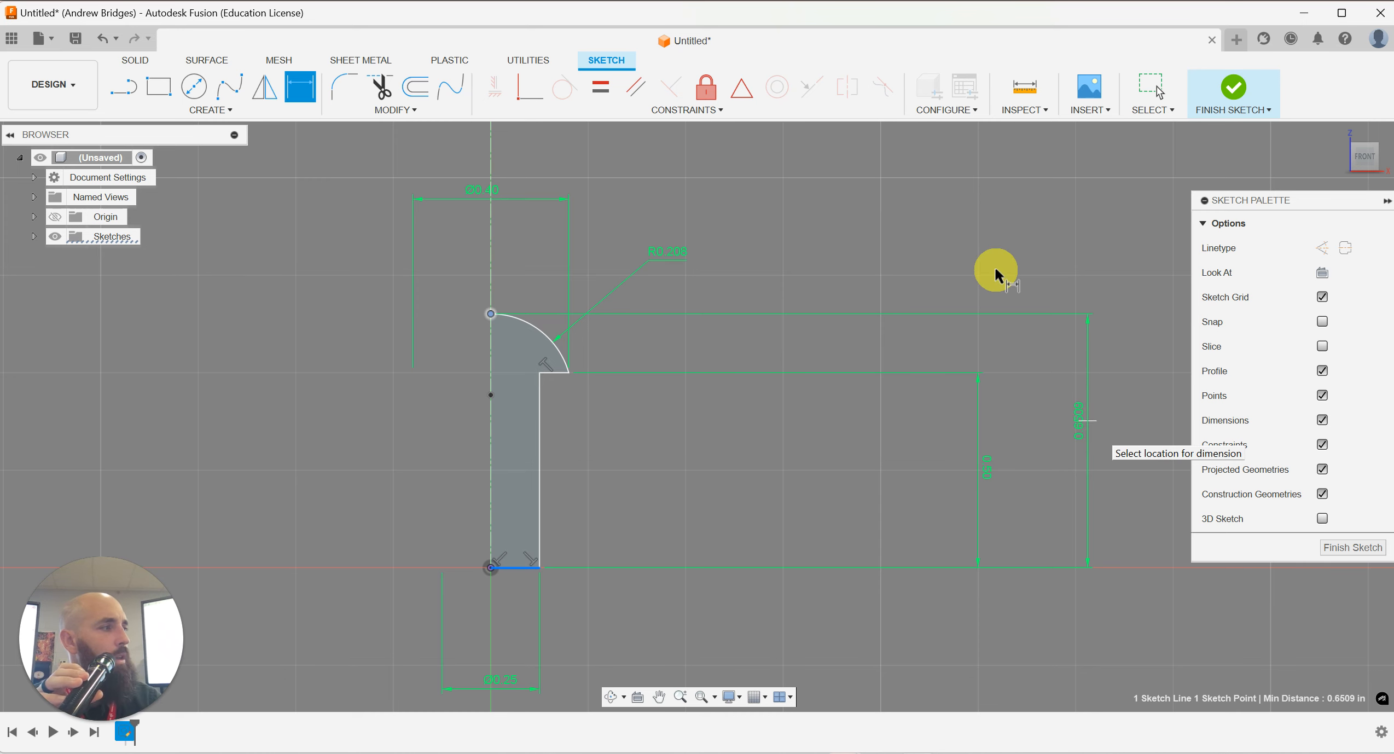
click(1148, 373)
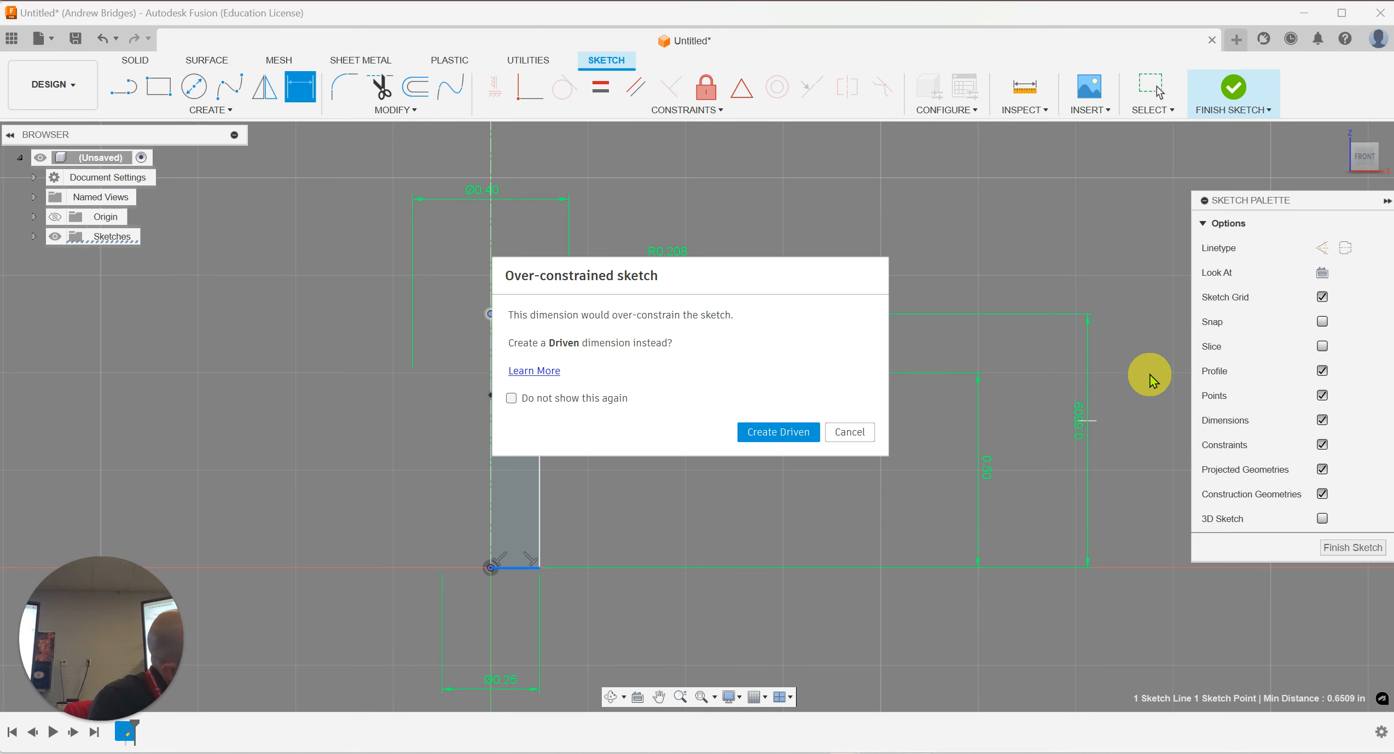
click(773, 434)
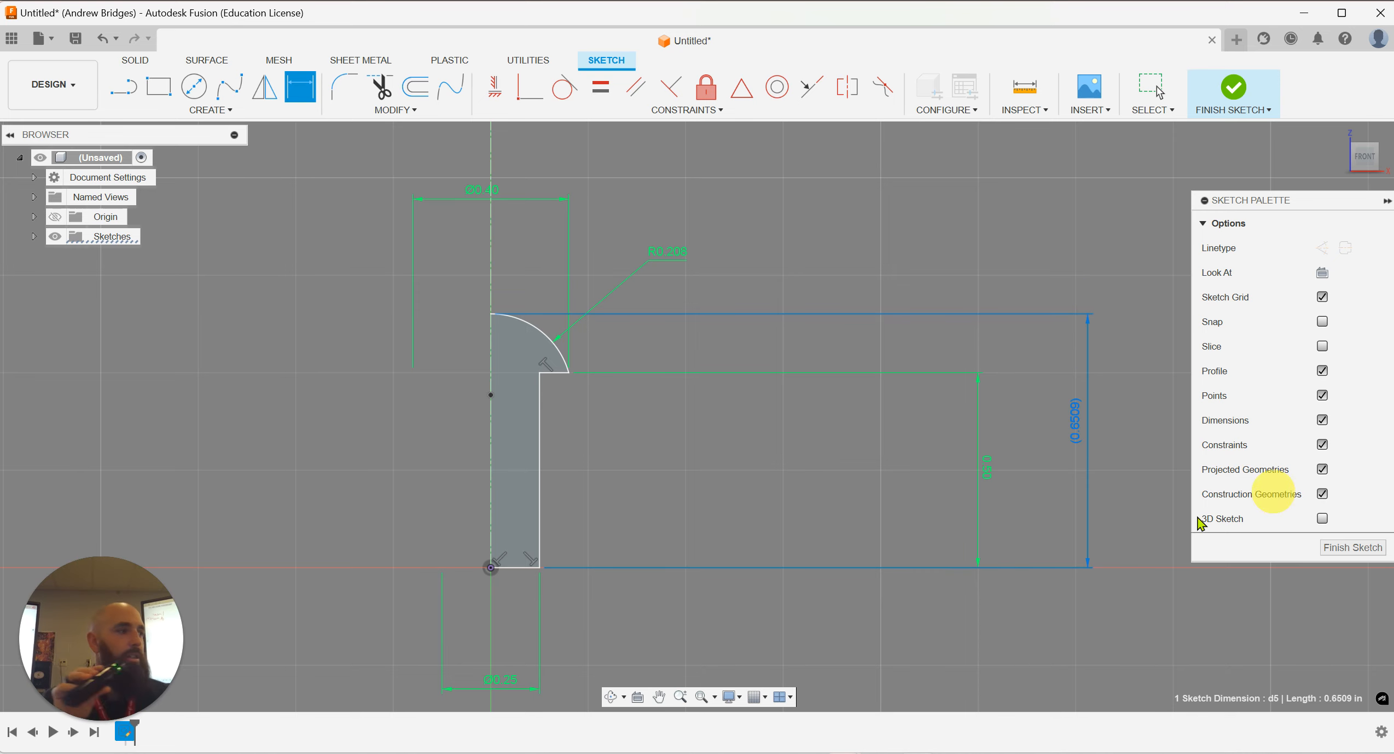
Step: Reposition the driven overall height dimension so it sits just outside the 0.50 in dimension, with its text between the extension lines
scroll(1078, 430, down, 2)
scroll(1078, 420, up, 3)
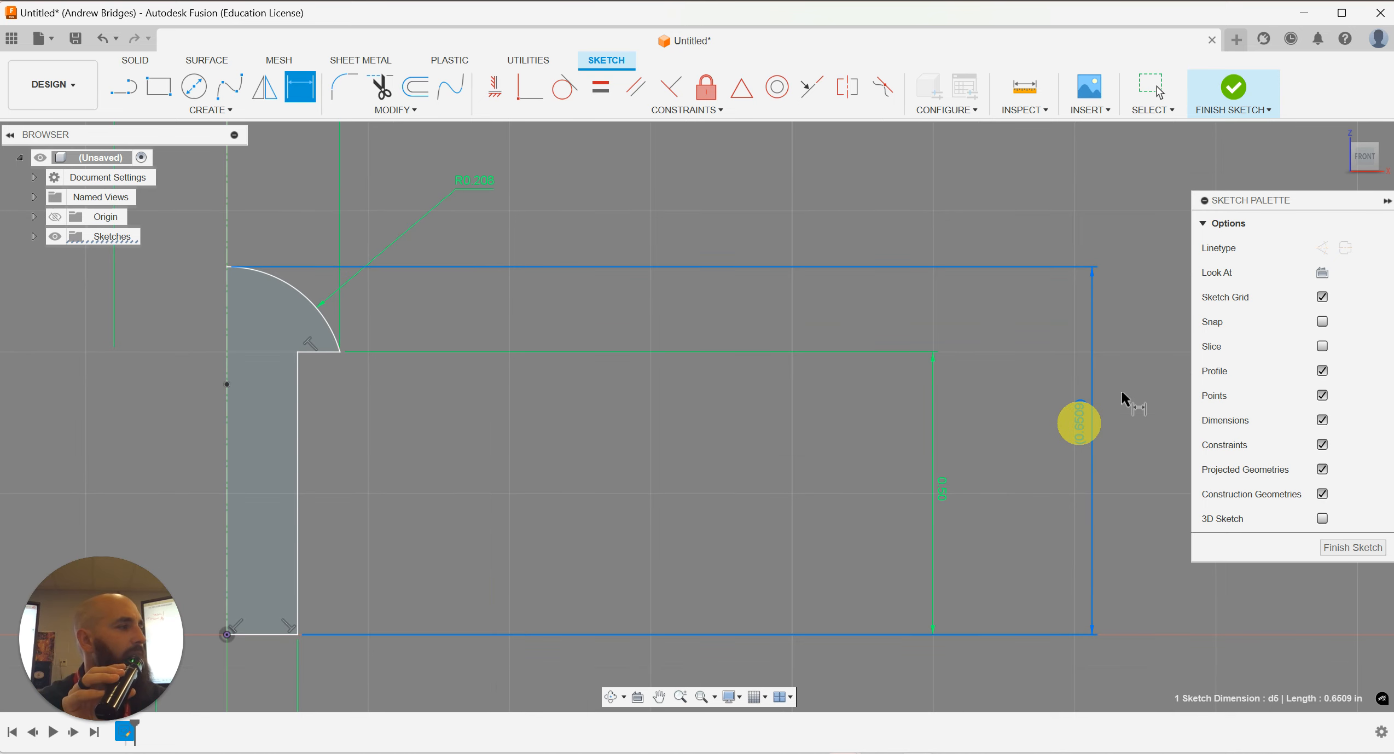
scroll(1105, 438, down, 2)
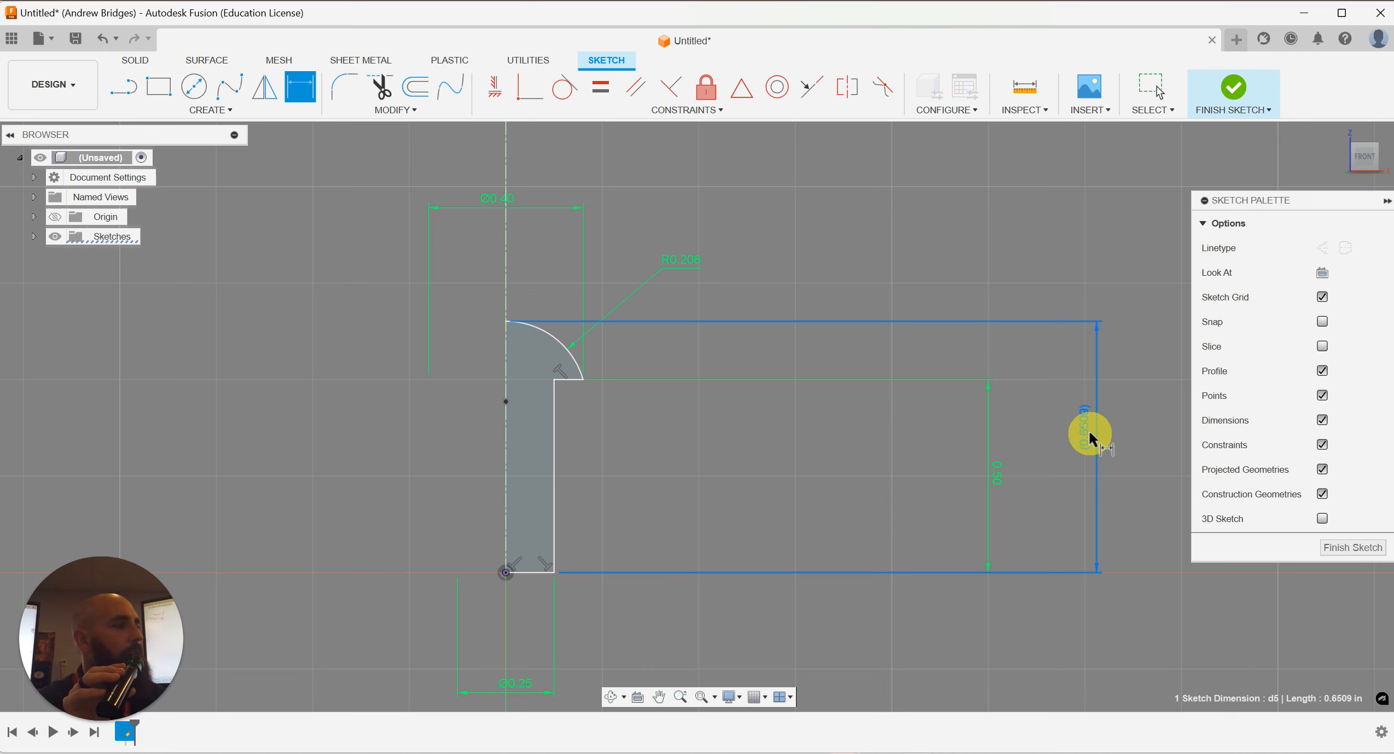
click(1083, 436)
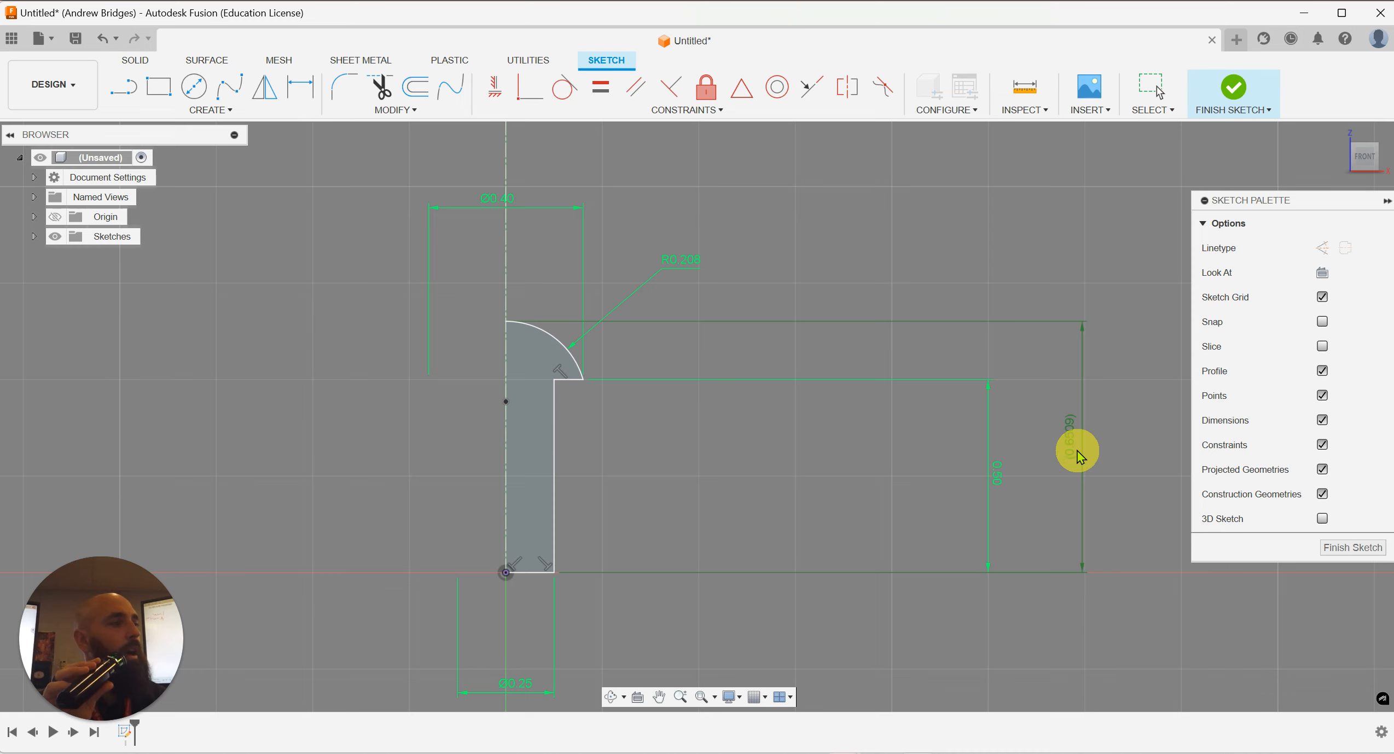
mouse_move(1081, 456)
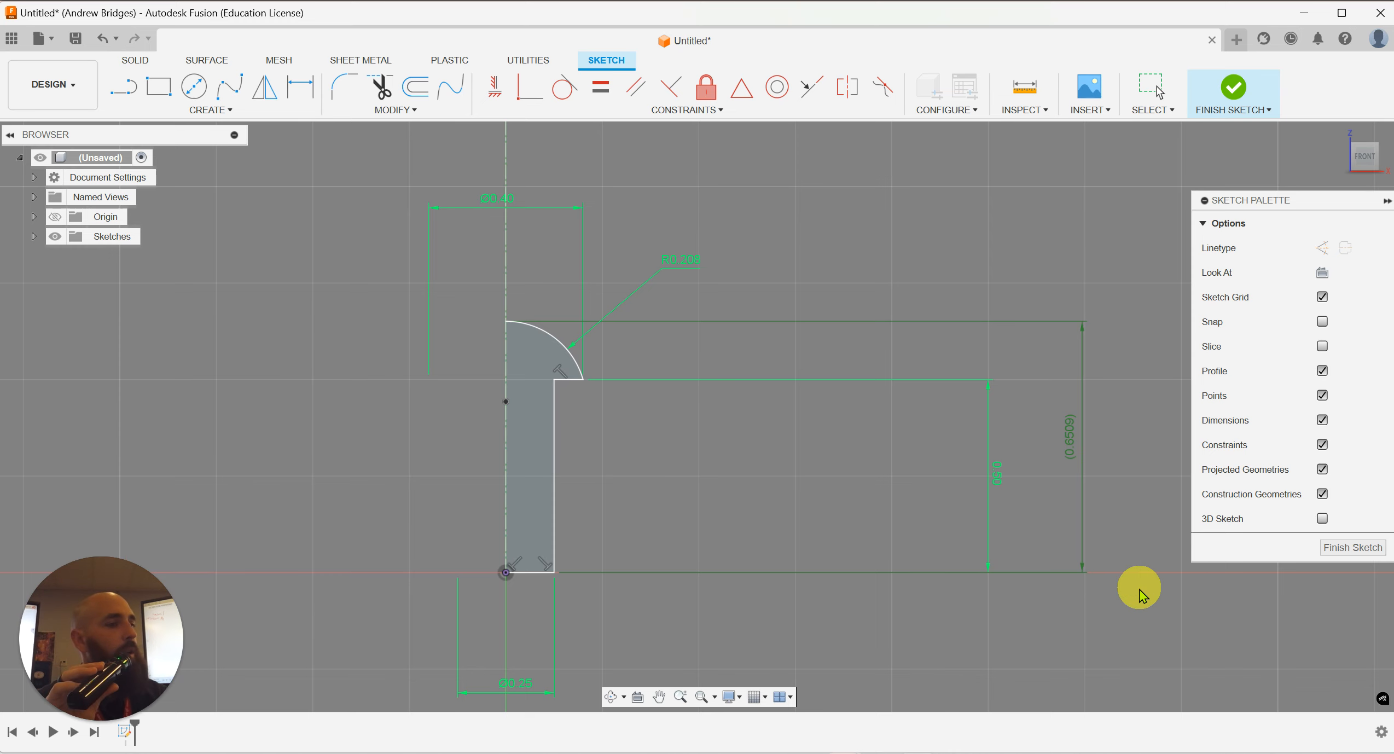
middle_drag(1140, 591, 1097, 563)
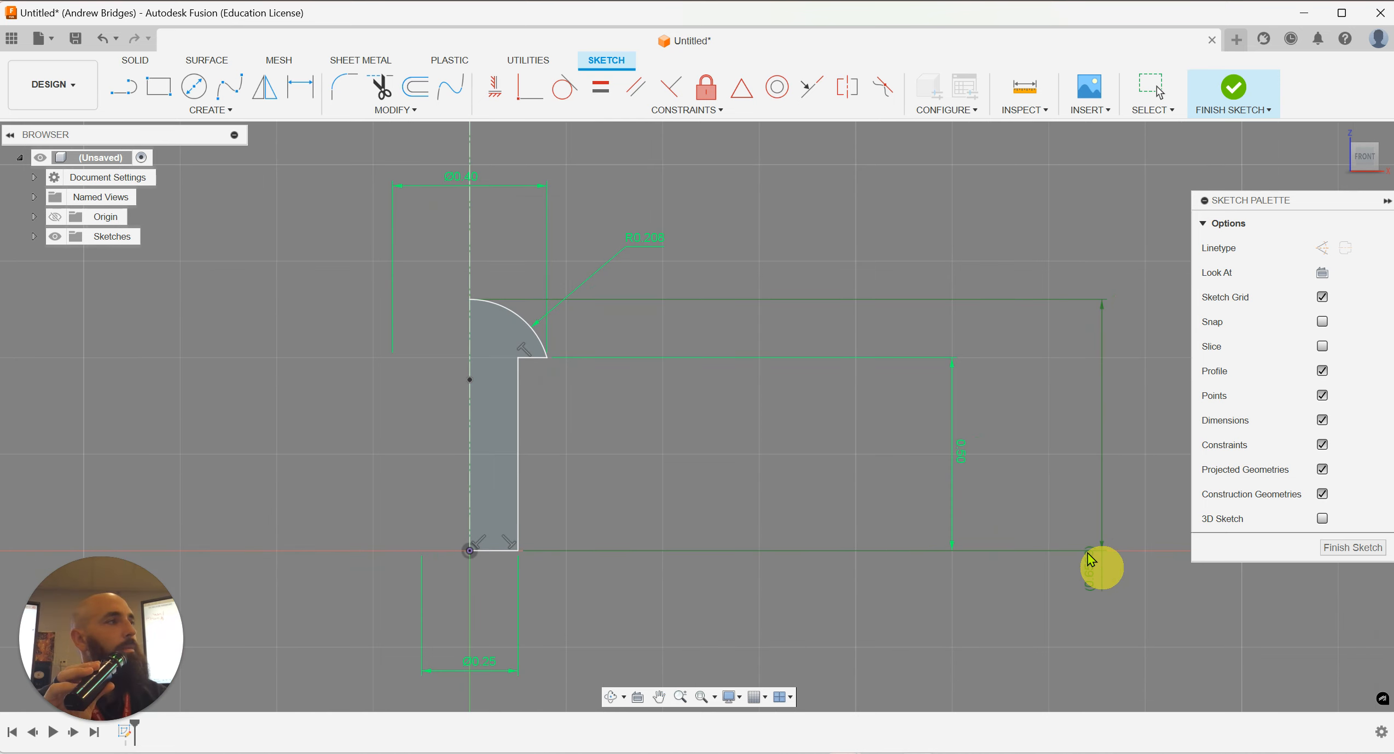
scroll(952, 515, up, 1)
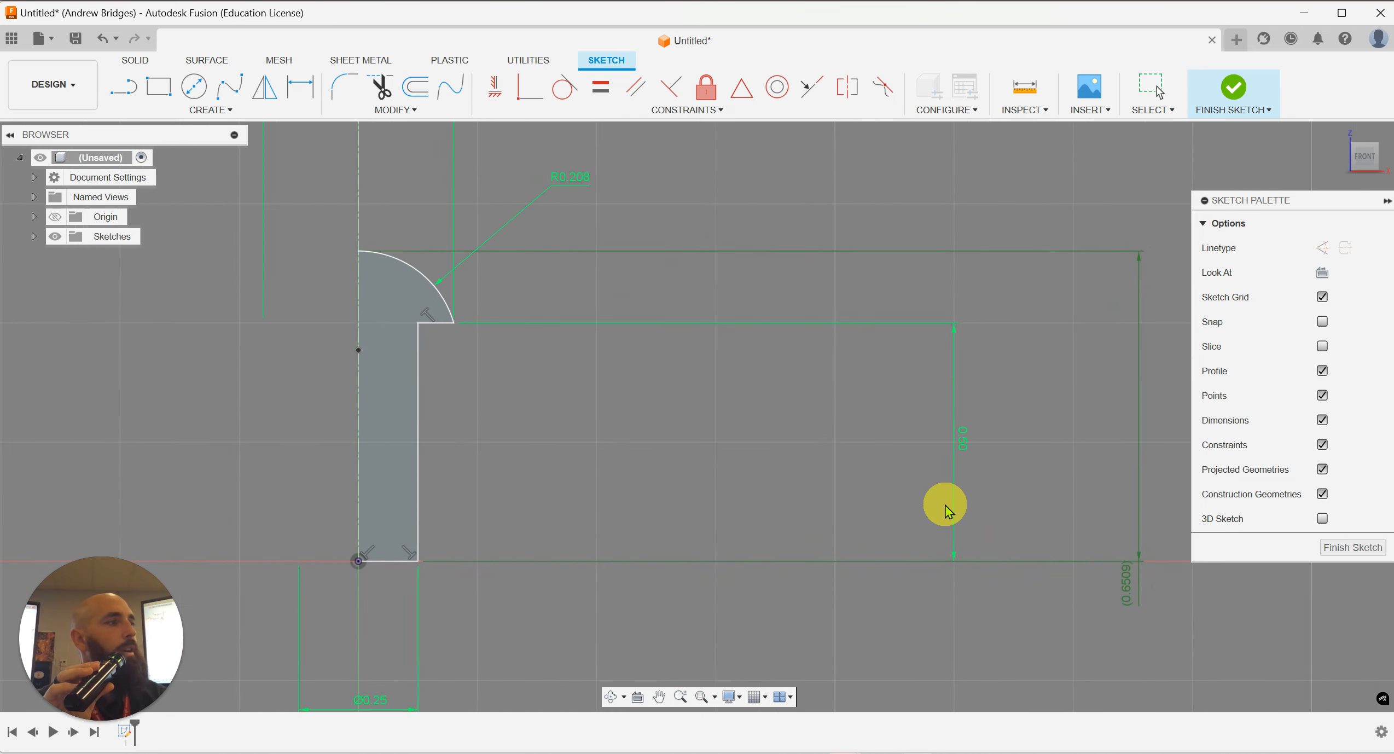
scroll(949, 512, down, 3)
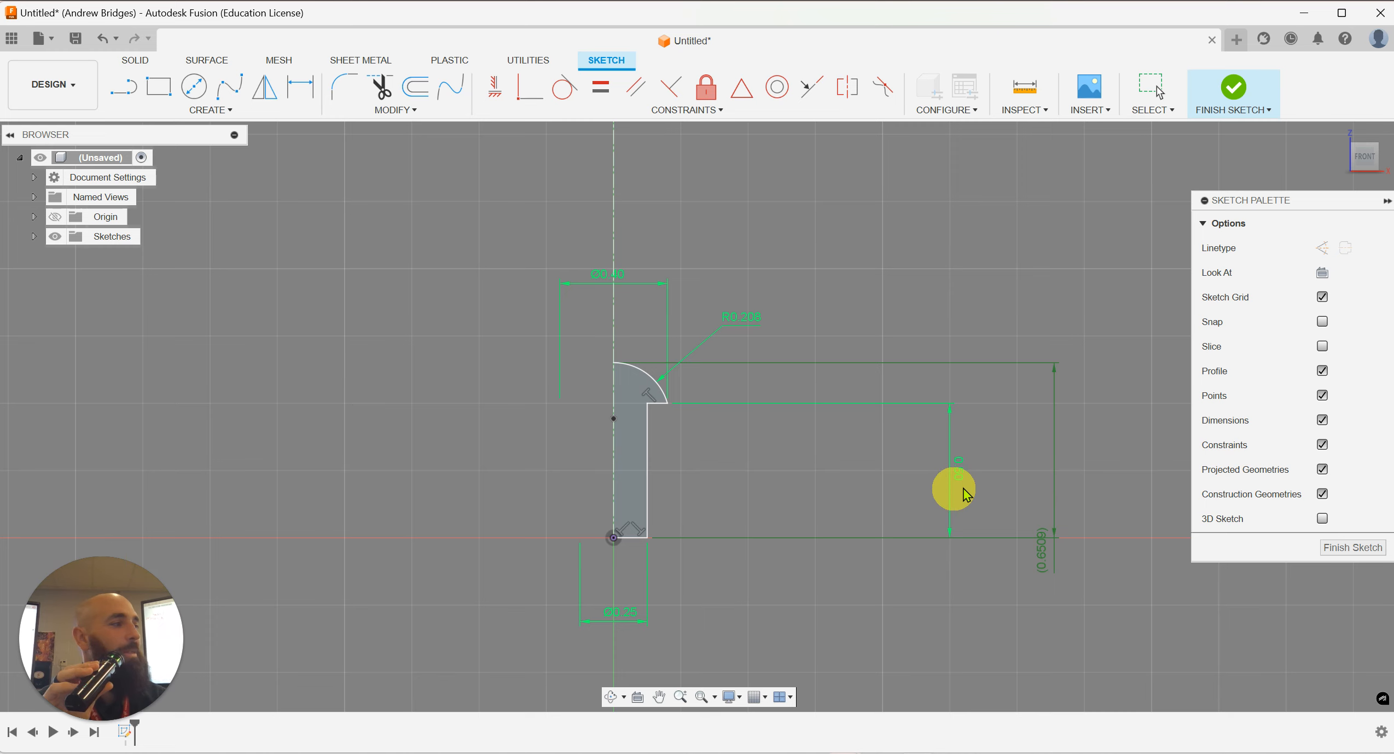
drag(1041, 508, 1037, 469)
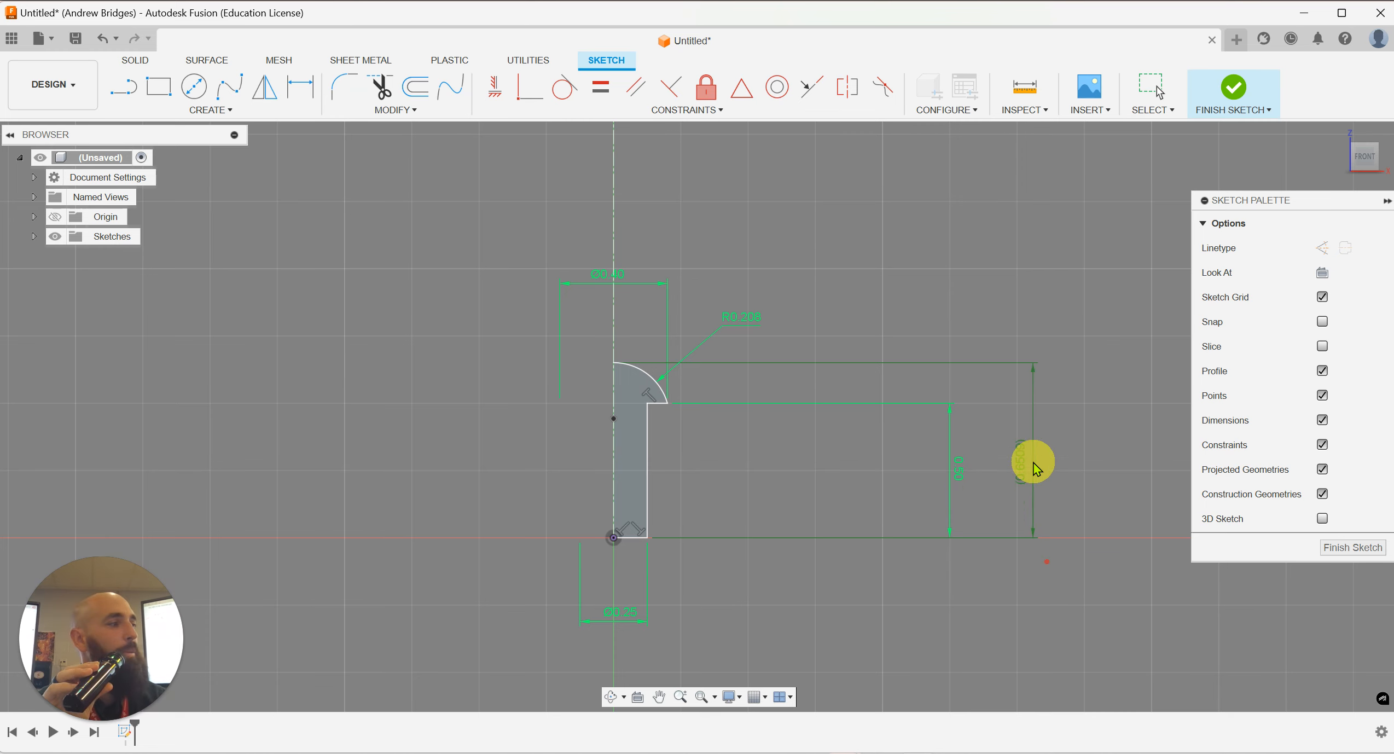
Step: Finish the sketch and revolve the profile 360 degrees around the vertical centerline, one side, as a new body
click(1242, 97)
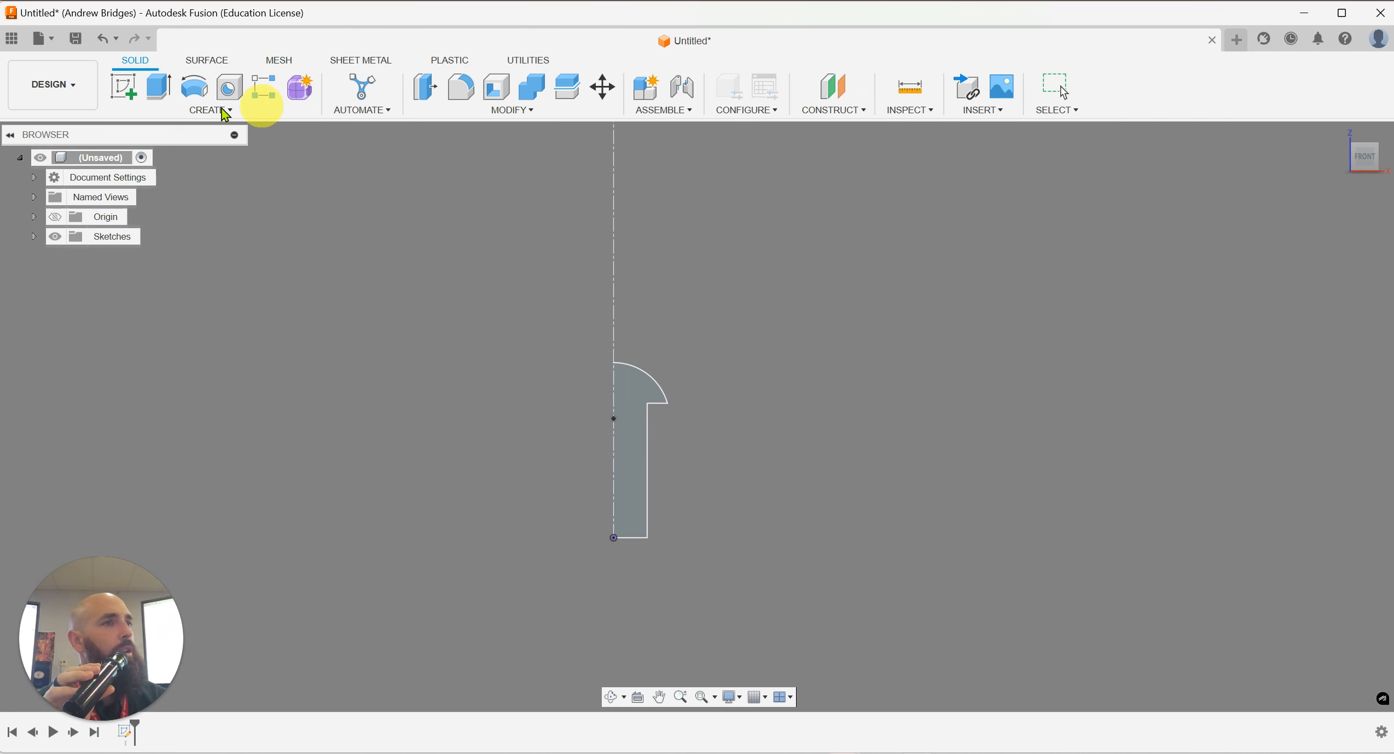
click(196, 89)
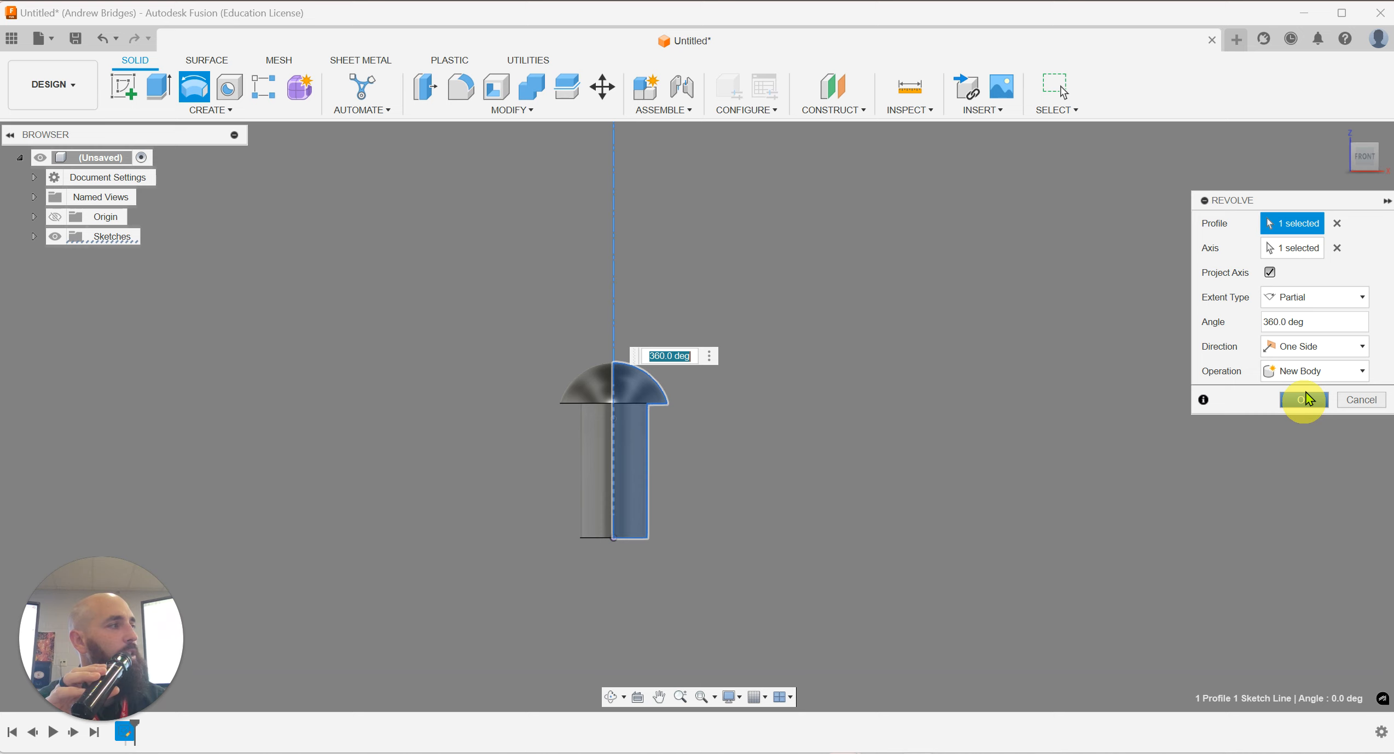
click(1342, 133)
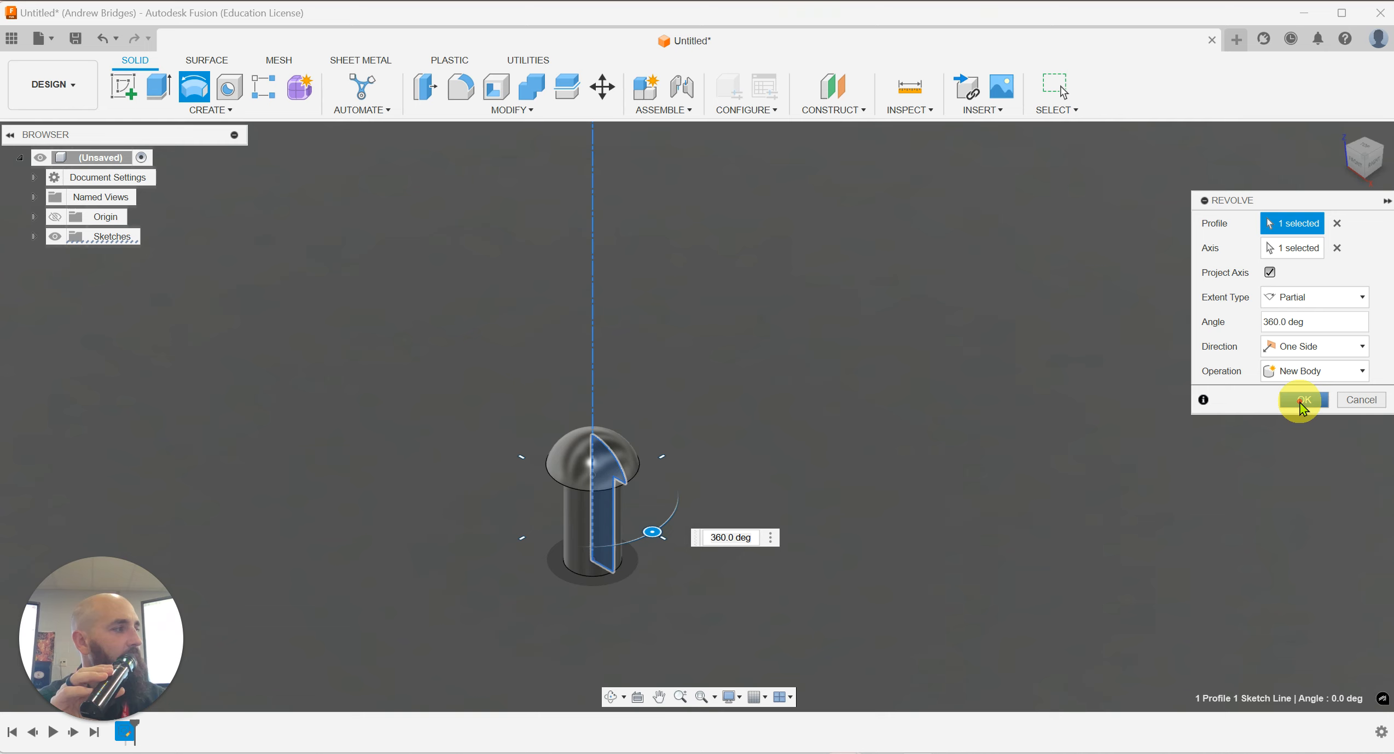
click(1303, 404)
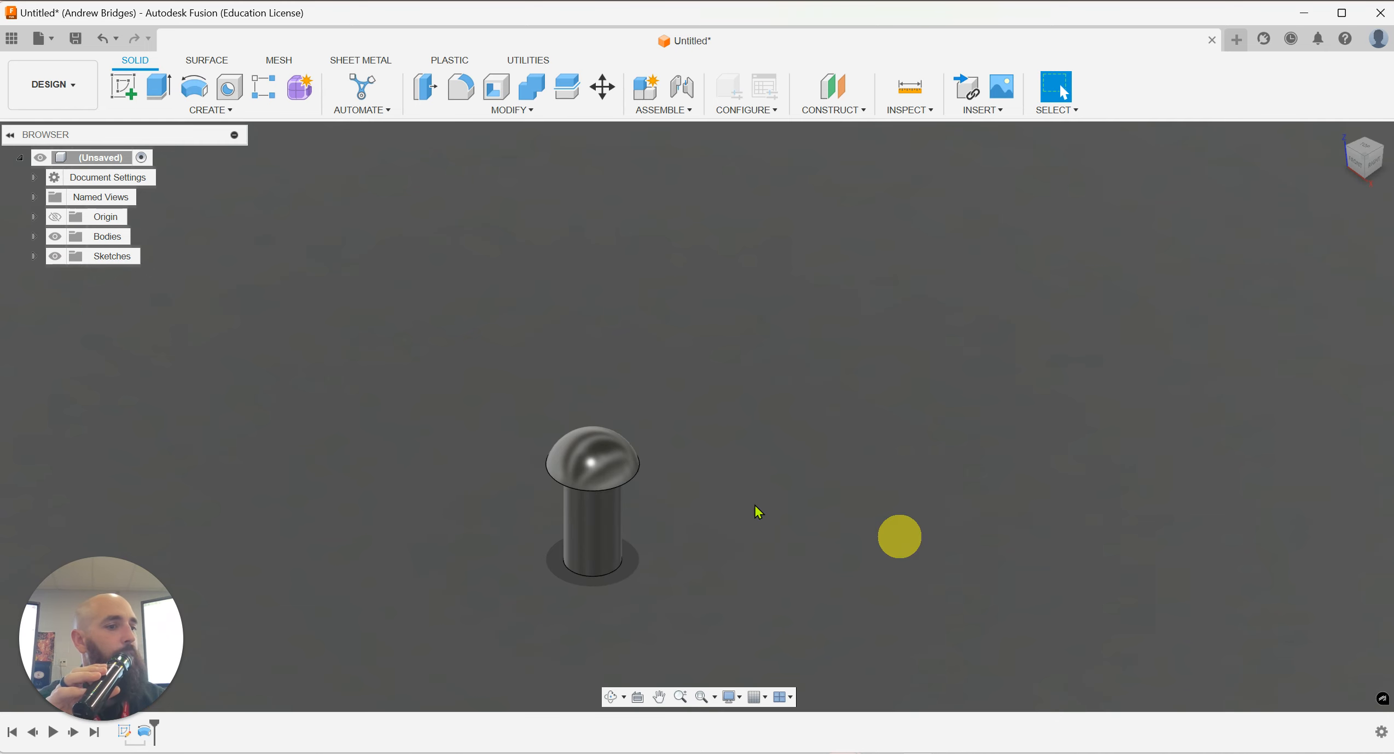